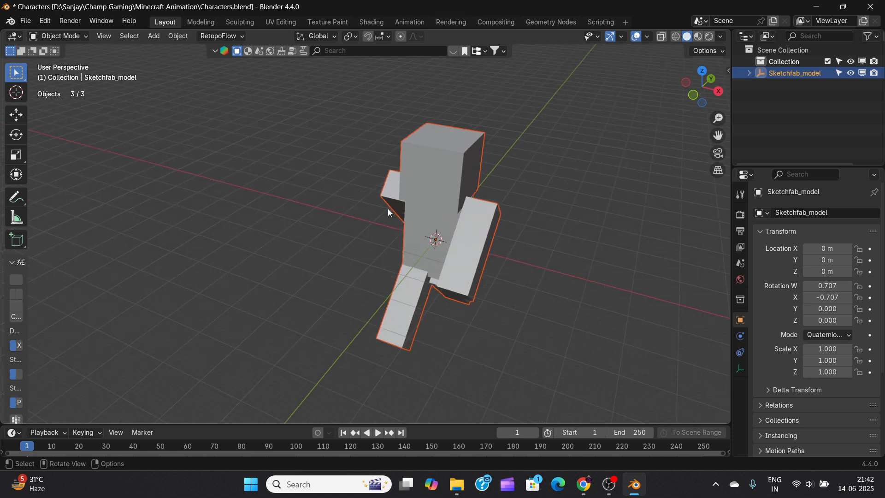
Step: Switch the viewport to Material Preview shading to show the character's textures
scroll(408, 209, down, 5)
middle_drag(415, 226, 475, 203)
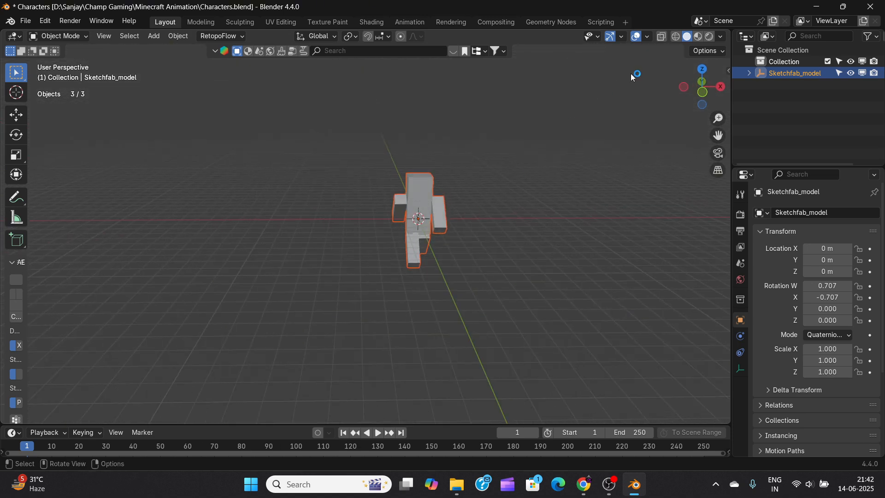
click(698, 36)
scroll(461, 203, up, 6)
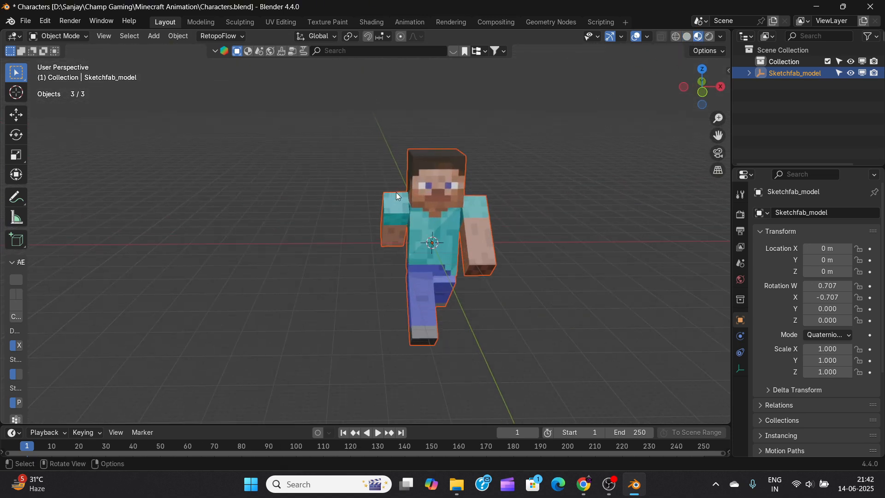
Step: Duplicate the character model and move the copy about 83 m along the X axis
middle_drag(381, 184, 325, 224)
scroll(325, 224, down, 3)
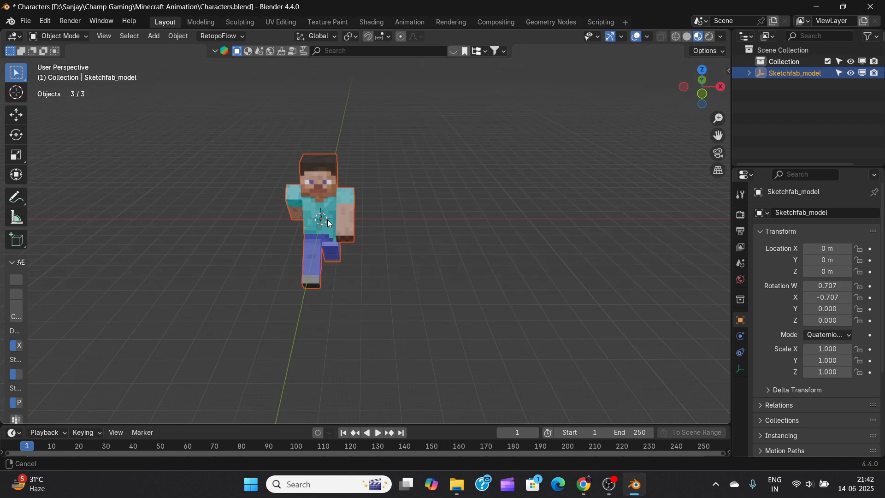
key(shift+d)
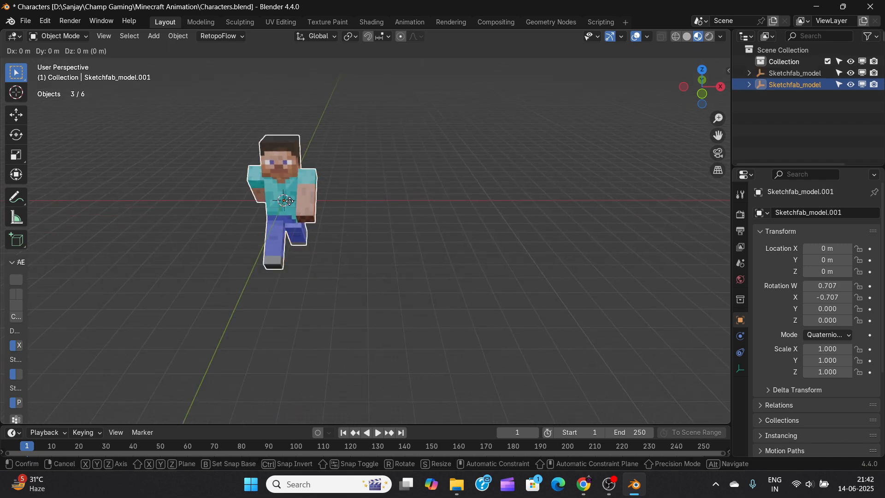
key(x)
click(466, 201)
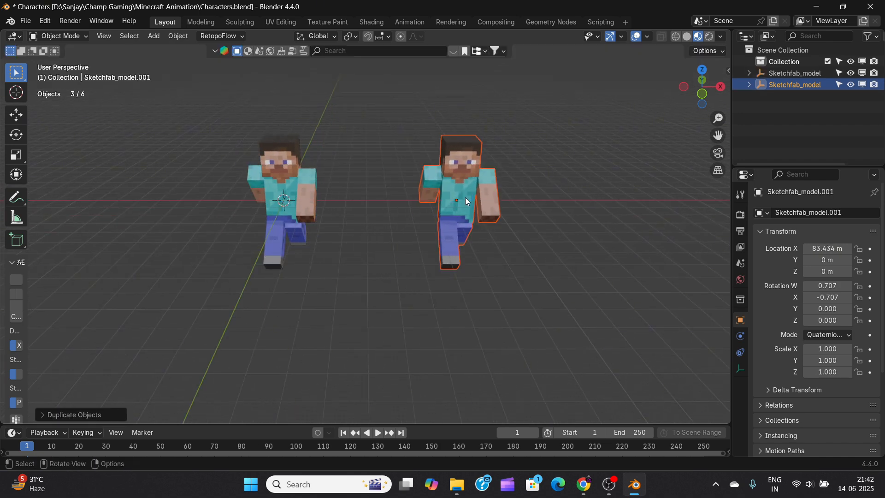
key(ctrl+p)
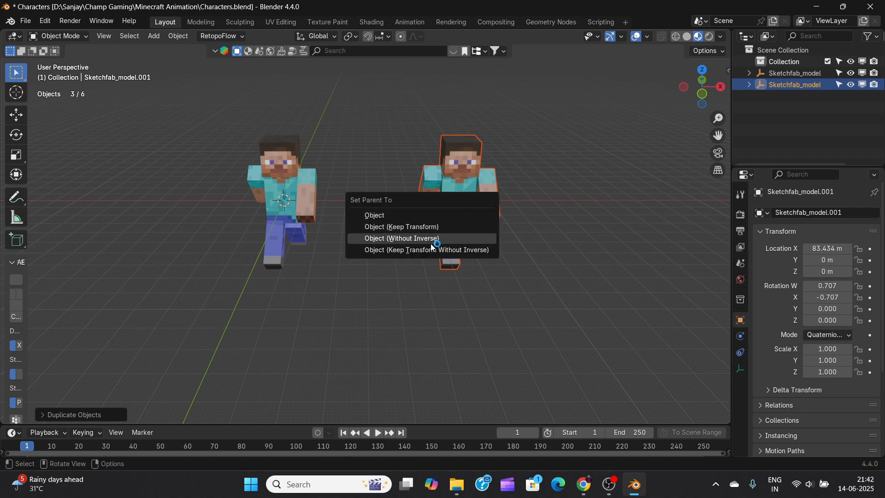
key(ctrl+z)
key(ctrl+z)
Step: Delete the original Sketchfab_model with its hierarchy and rename the remaining mesh object Steve
click(775, 85)
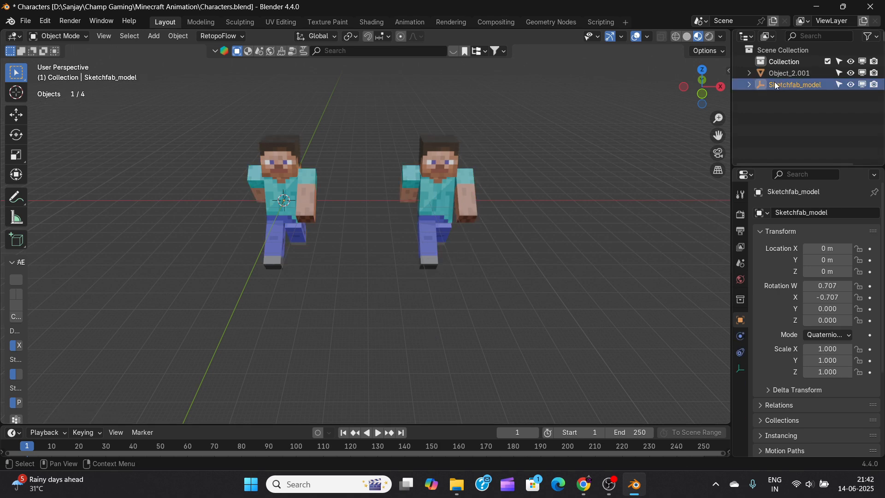
right_click(774, 84)
click(724, 120)
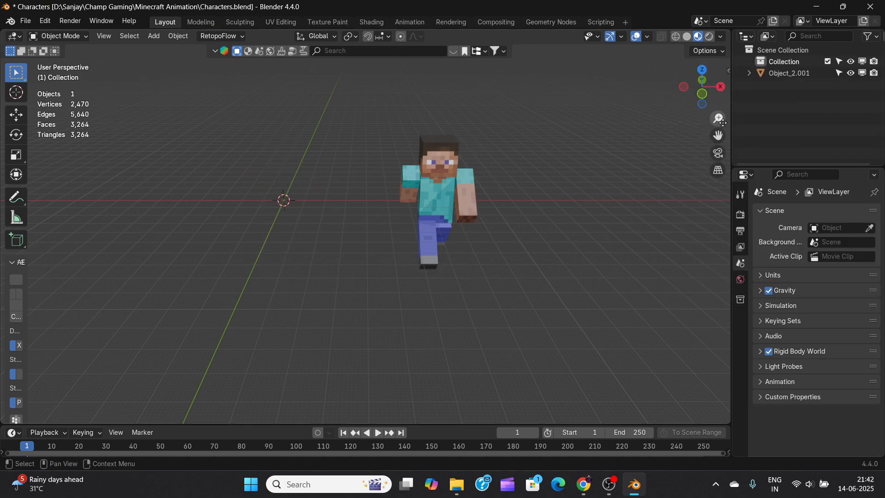
click(794, 75)
double_click(789, 74)
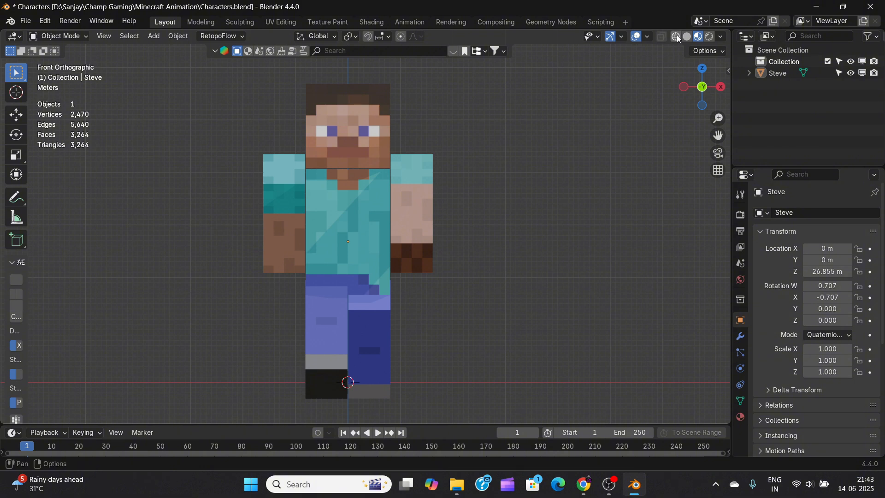
Step: Display the Steve mesh in wireframe and open it in Edit Mode
click(675, 36)
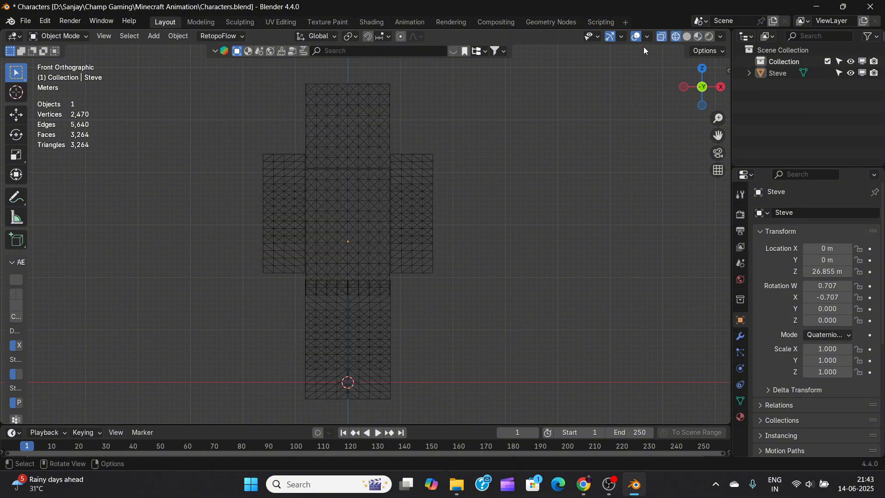
scroll(366, 174, up, 2)
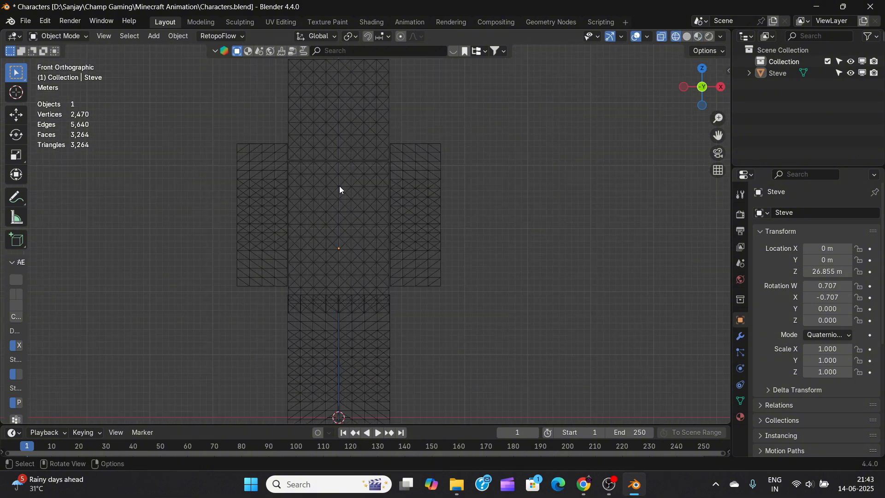
click(303, 154)
key(Tab)
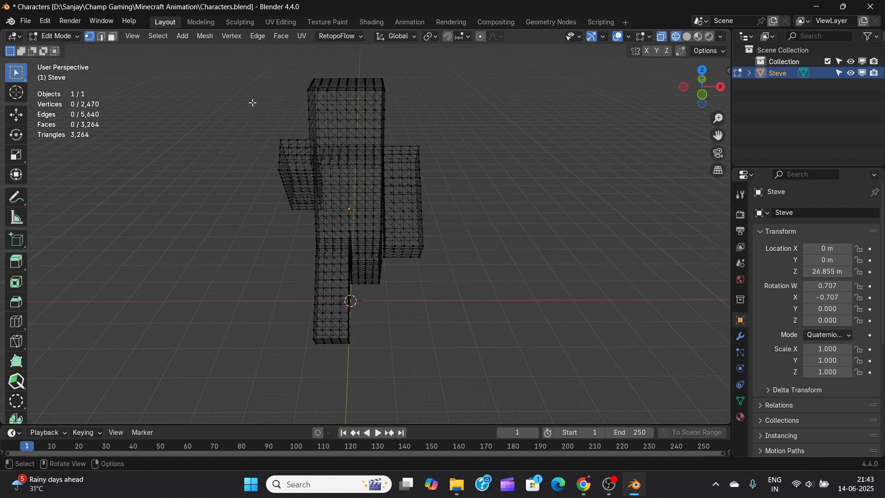
Step: Convert all of the Steve mesh's triangles to quads and clear the selection
key(a)
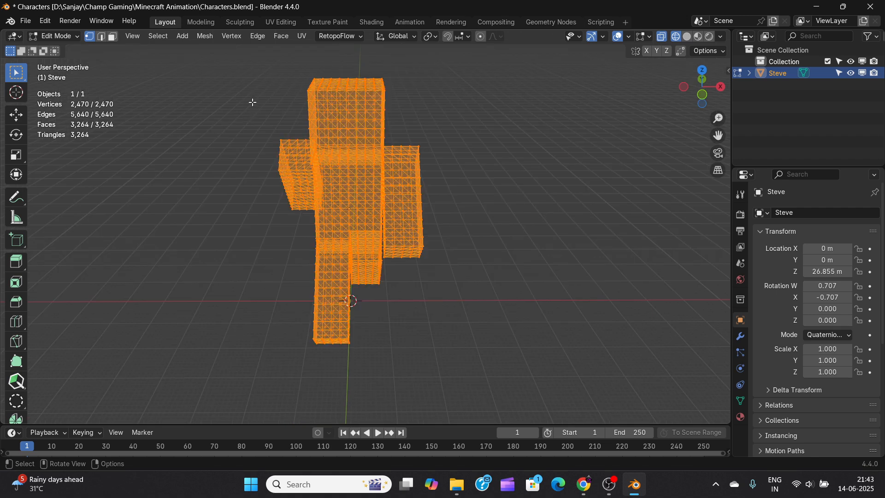
click(280, 38)
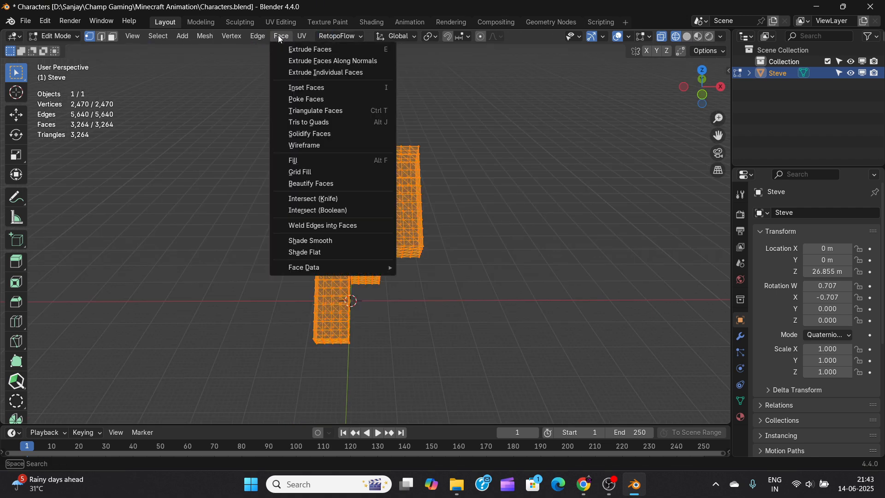
click(306, 122)
middle_drag(302, 219, 474, 229)
click(481, 230)
Step: Select the character's whole left arm in the mesh, separate it into its own object and return to Object Mode
scroll(435, 192, up, 7)
scroll(425, 192, up, 2)
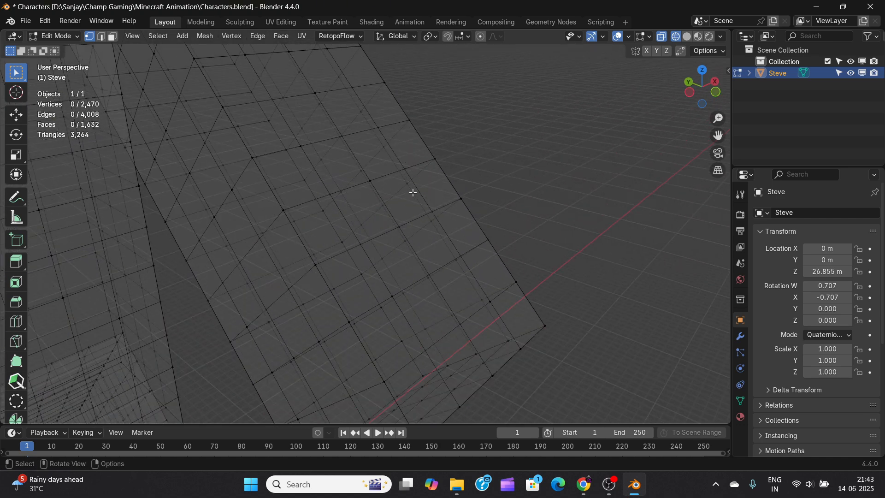
middle_drag(413, 192, 387, 144)
click(244, 180)
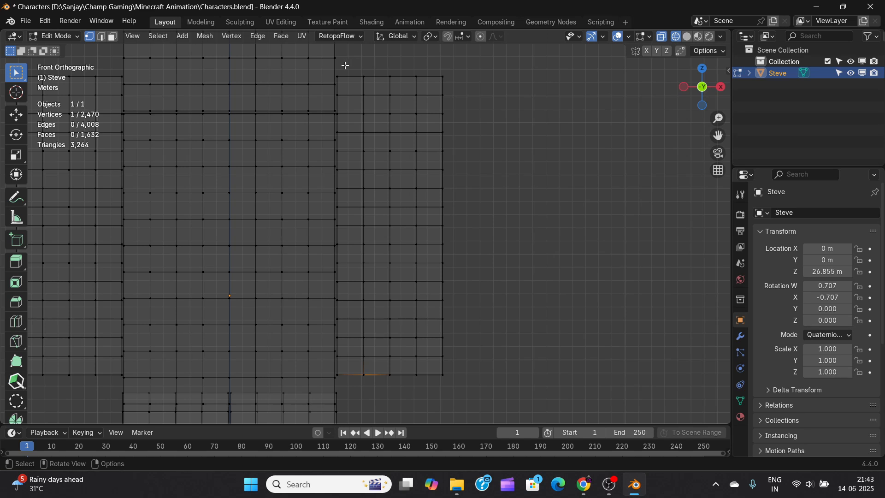
drag(443, 65, 336, 381)
mouse_move(470, 347)
middle_down()
mouse_move(434, 328)
mouse_move(367, 352)
mouse_move(569, 345)
mouse_move(455, 339)
middle_up()
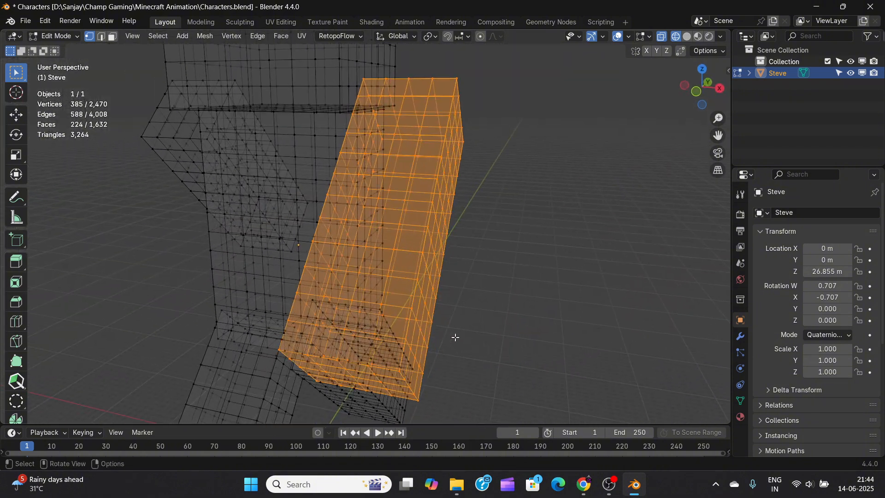
scroll(486, 321, down, 3)
key(p)
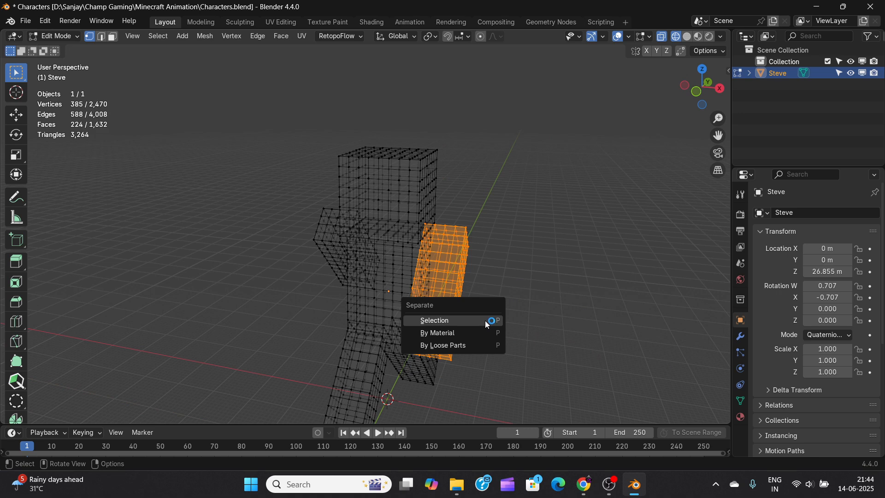
click(485, 319)
key(Tab)
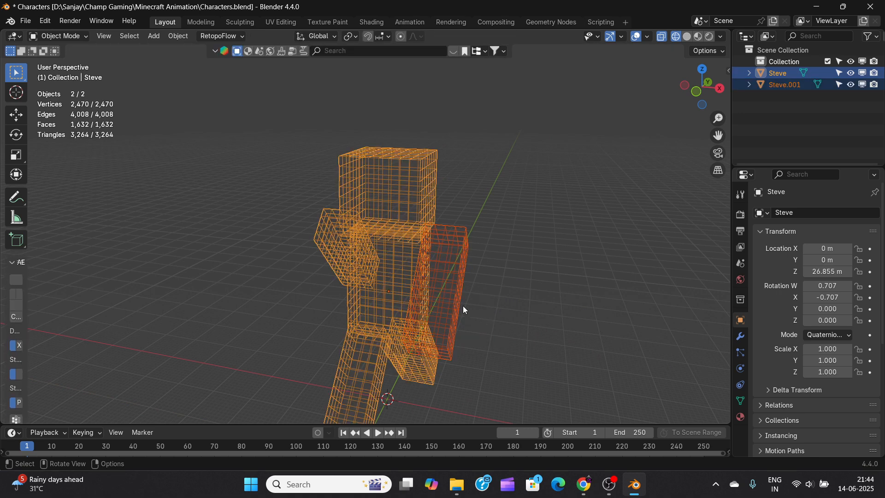
Step: Select the character's right arm in the Steve mesh and separate it into its own object
click(465, 299)
click(361, 261)
key(KP_1)
scroll(181, 138, up, 3)
key(Tab)
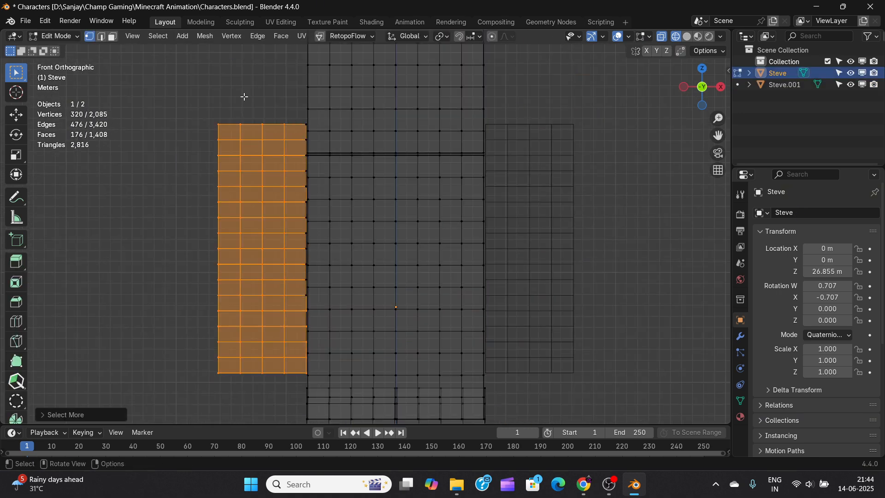
drag(174, 77, 308, 403)
key(p)
key(Tab)
Step: Select the character's head in the Steve mesh and separate it into its own object
middle_drag(415, 258, 509, 230)
key(Tab)
key(KP_1)
drag(270, 133, 543, 313)
key(p)
key(Tab)
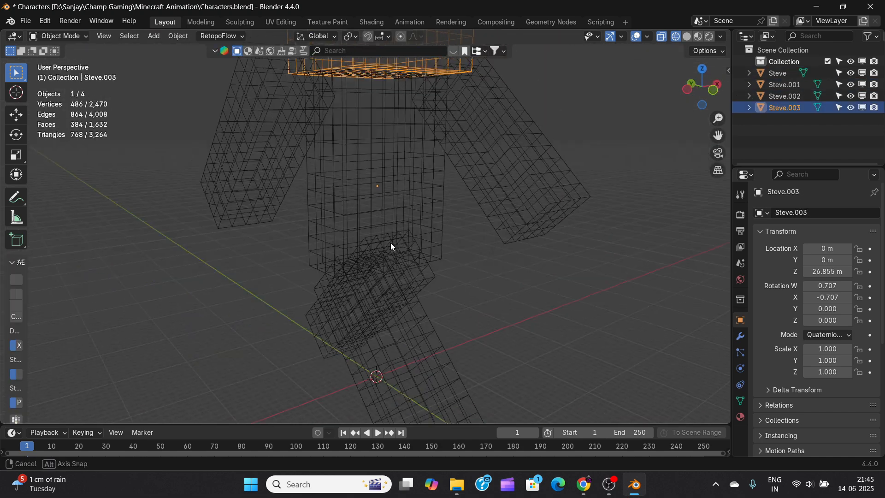
Step: Select the torso in the Steve mesh without including the legs and separate it into its own object
click(390, 242)
key(Tab)
shift+drag(363, 287, 407, 298)
middle_drag(408, 299, 527, 296)
scroll(516, 330, up, 6)
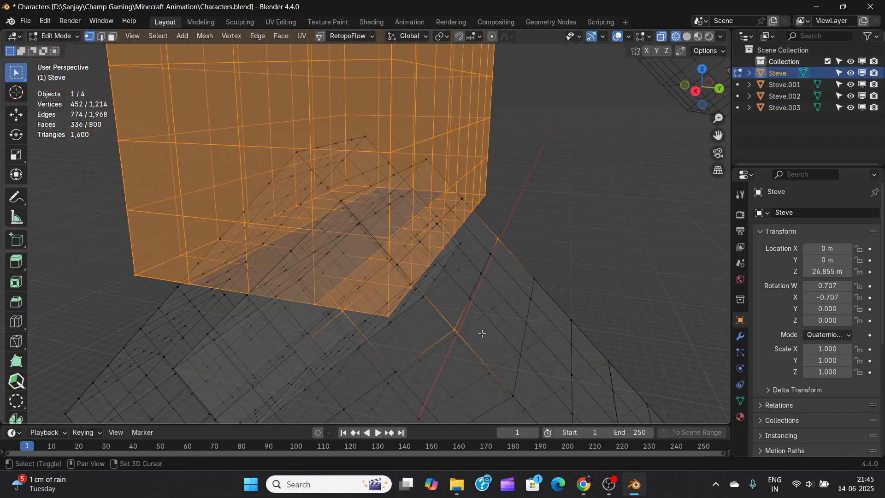
middle_drag(479, 333, 381, 233)
key(KP_3)
scroll(381, 341, down, 3)
key(ctrl+z)
key(ctrl+z)
key(ctrl+KP_Add)
key(ctrl+KP_Add)
middle_drag(381, 347, 442, 277)
key(p)
key(Tab)
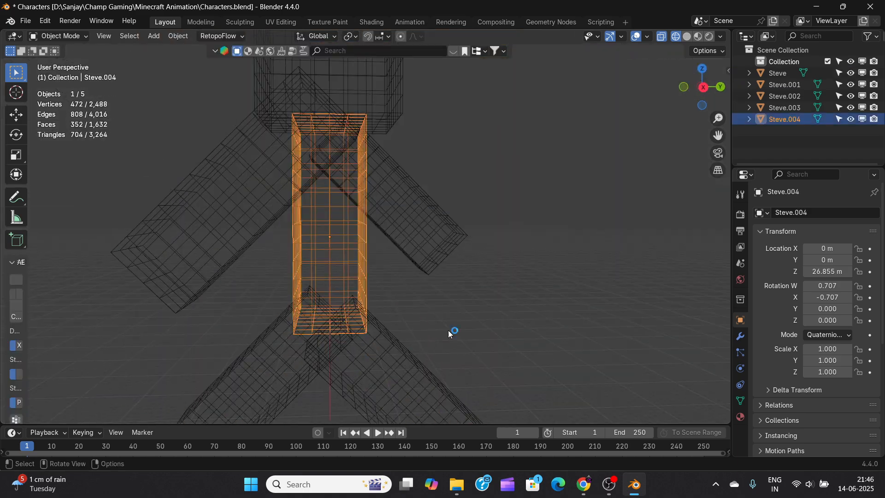
Step: In the Steve mesh, select the upper part of the character's right leg and grow the selection down the leg
click(447, 330)
key(Tab)
key(KP_1)
drag(232, 88, 301, 140)
key(ctrl+KP_Add)
key(ctrl+KP_Add)
key(ctrl+KP_Add)
key(ctrl+KP_Add)
key(ctrl+KP_Add)
key(ctrl+KP_Add)
key(ctrl+KP_Add)
scroll(279, 263, up, 6)
middle_drag(431, 352, 359, 258)
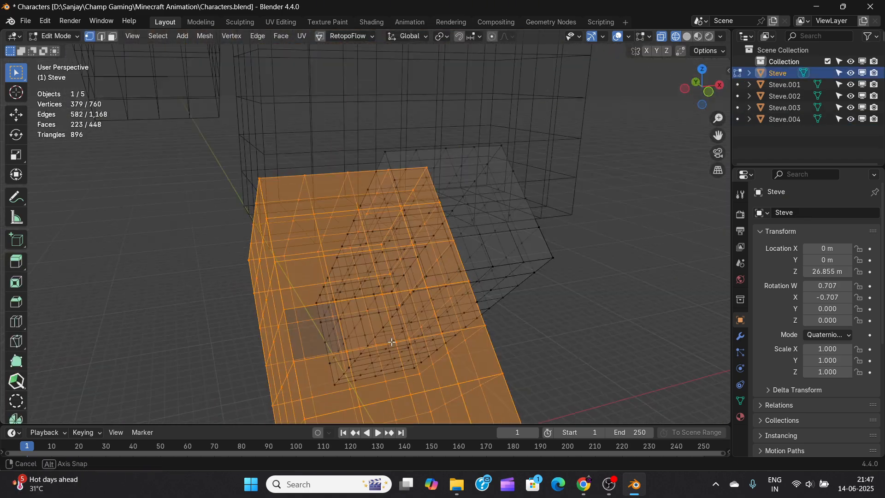
Step: Add the missed part of the right leg to the selection and separate the leg into its own object
key(KP_1)
key(alt+a)
scroll(354, 202, down, 3)
key(ctrl+z)
key(ctrl+z)
key(ctrl+z)
scroll(319, 300, up, 4)
shift+drag(230, 274, 370, 365)
middle_drag(370, 365, 379, 310)
key(p)
key(Tab)
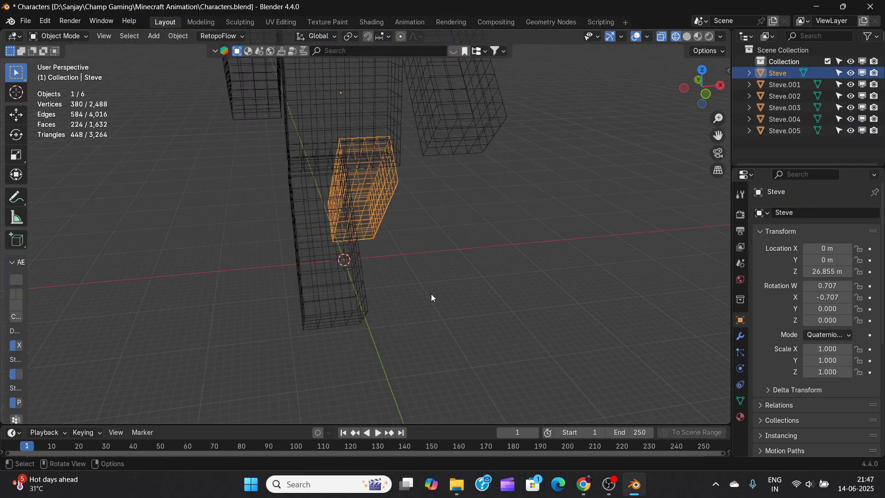
Step: Turn off the wireframe display and show the separated character parts with their textures
middle_drag(431, 294, 291, 257)
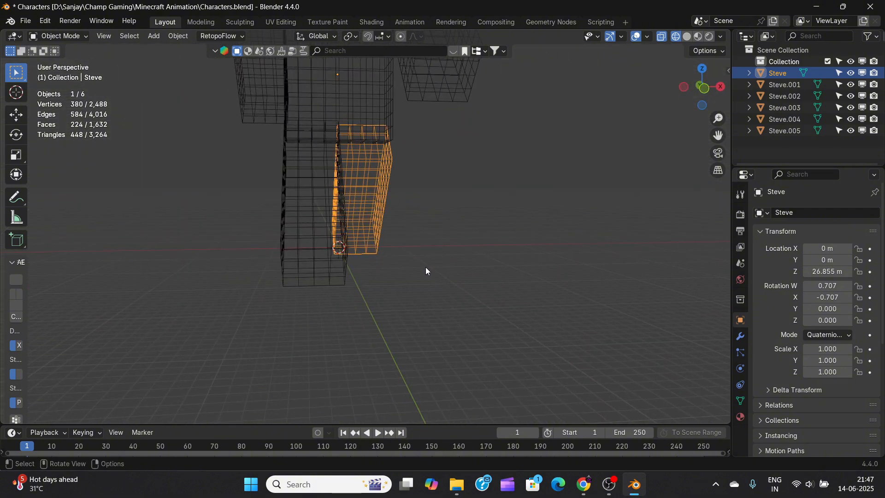
key(shift+z)
scroll(419, 231, up, 6)
shift+middle_drag(423, 208, 497, 246)
scroll(540, 222, down, 3)
shift+middle_drag(541, 222, 362, 177)
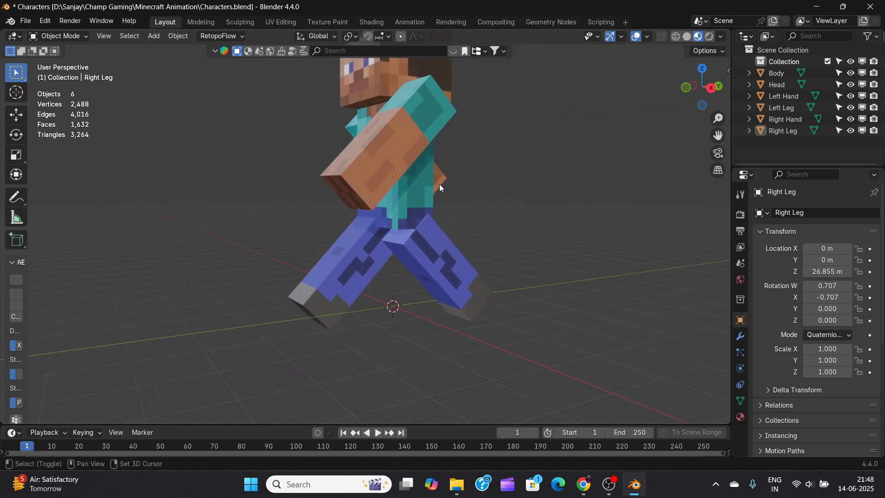
Step: Hide the Body object to expose the tops of the legs
scroll(499, 181, down, 3)
shift+middle_drag(420, 187, 264, 249)
click(264, 249)
middle_drag(326, 245, 370, 261)
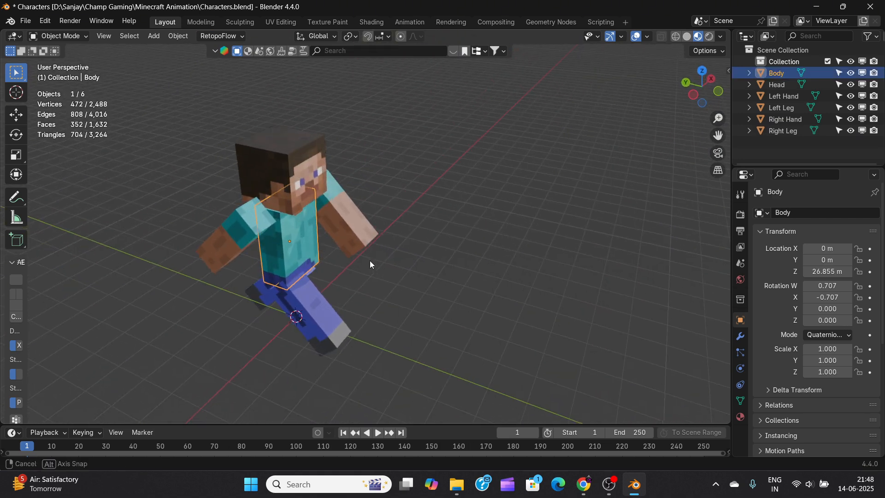
key(h)
Step: Snap the 3D cursor to the centre vertex of the Right Leg's top face
scroll(277, 296, up, 4)
click(339, 286)
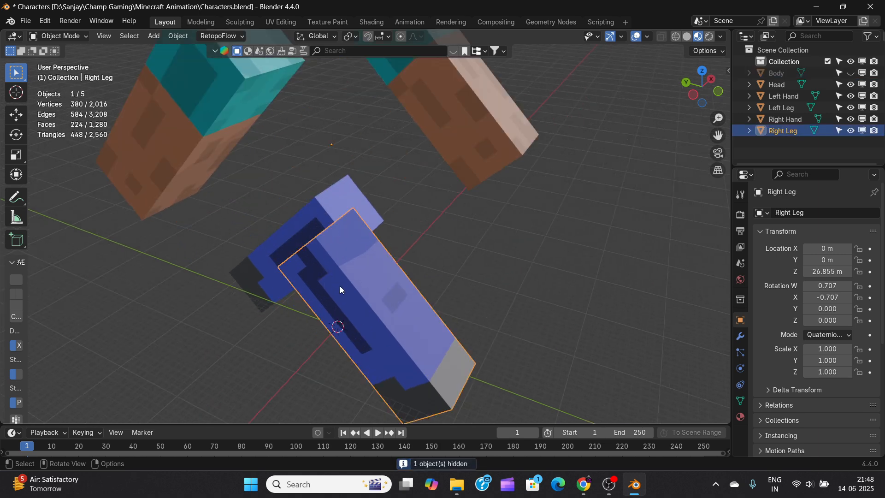
middle_drag(340, 286, 393, 283)
key(Tab)
click(309, 281)
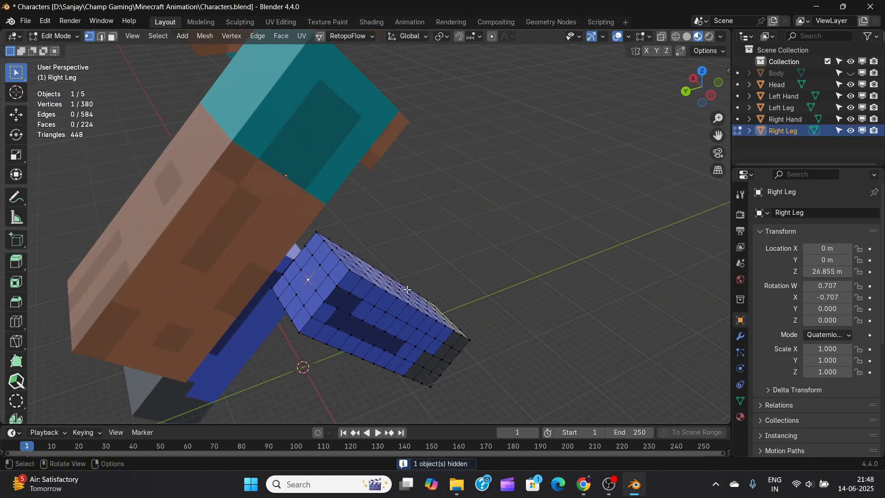
key(shift+s)
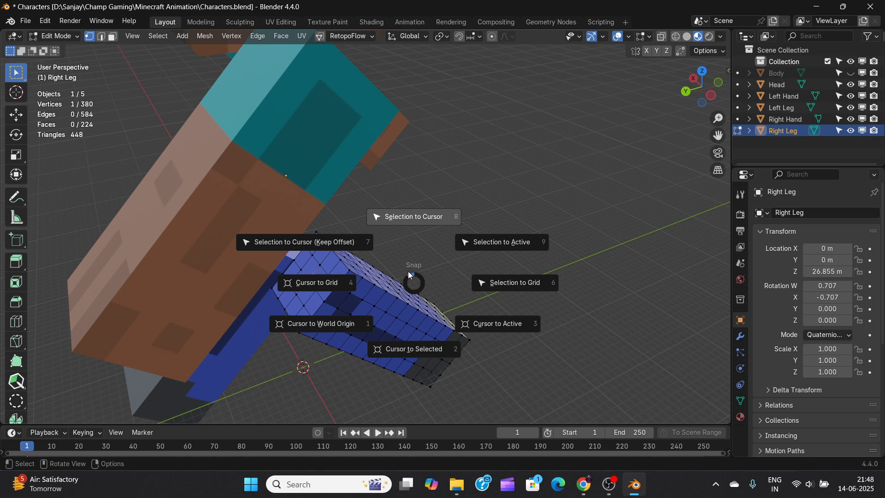
click(409, 341)
Step: Return to Object Mode and set the Right Leg's origin to the 3D cursor
middle_drag(458, 292, 369, 312)
key(Tab)
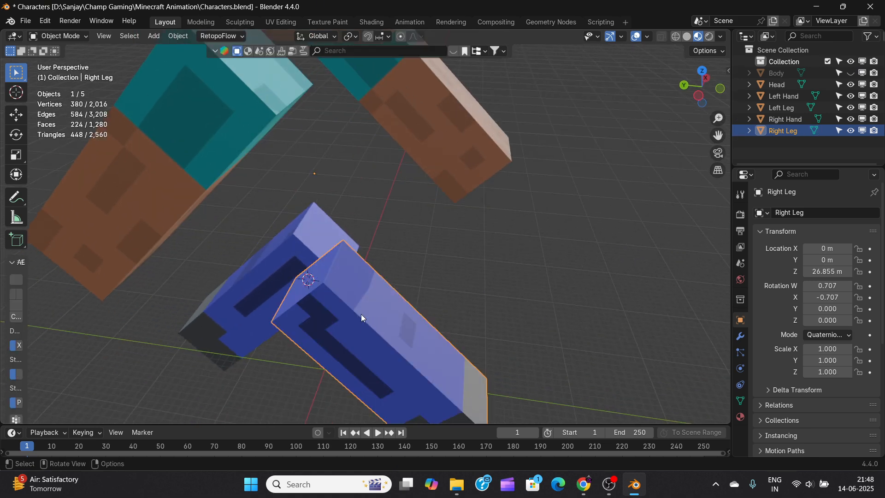
click(185, 36)
mouse_move(246, 64)
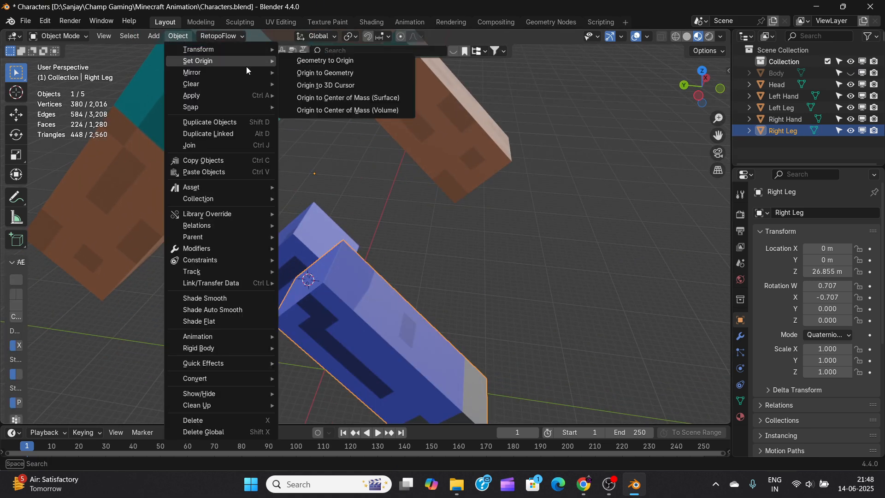
click(360, 87)
Step: Rotate the Right Leg 45° about the global X axis so it hangs straight down
scroll(356, 308, down, 5)
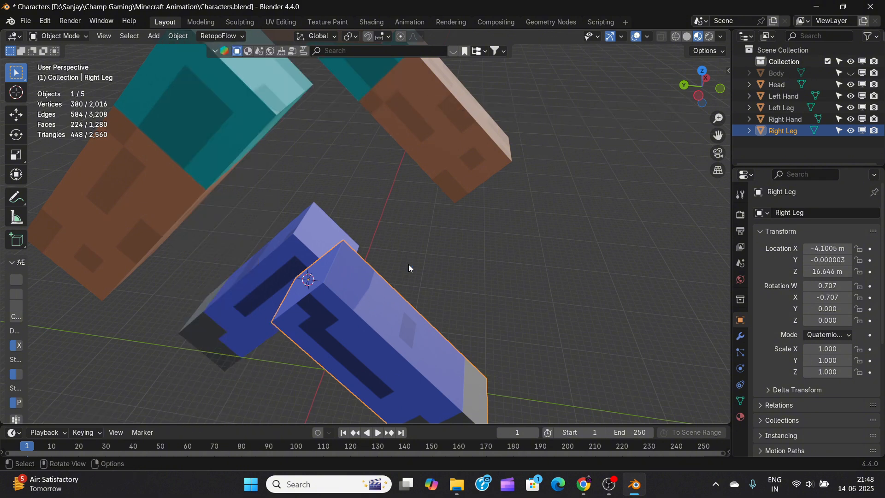
middle_drag(408, 264, 428, 292)
text(r)
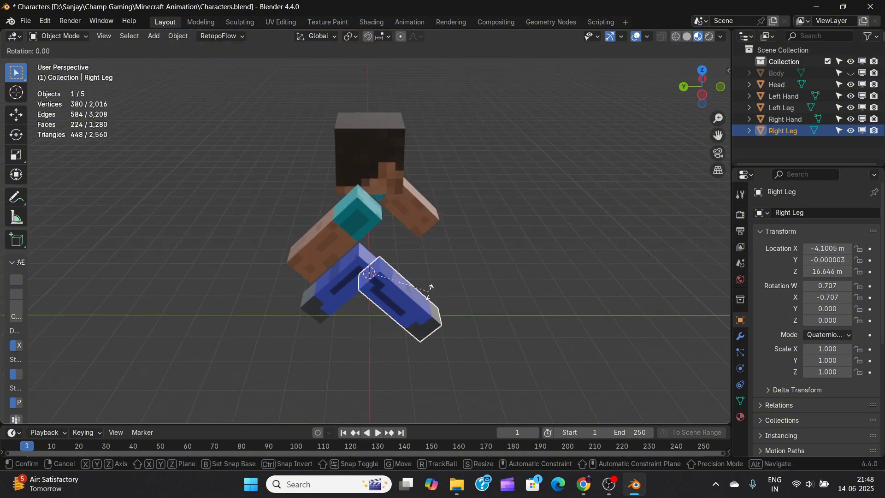
text(x)
text(45)
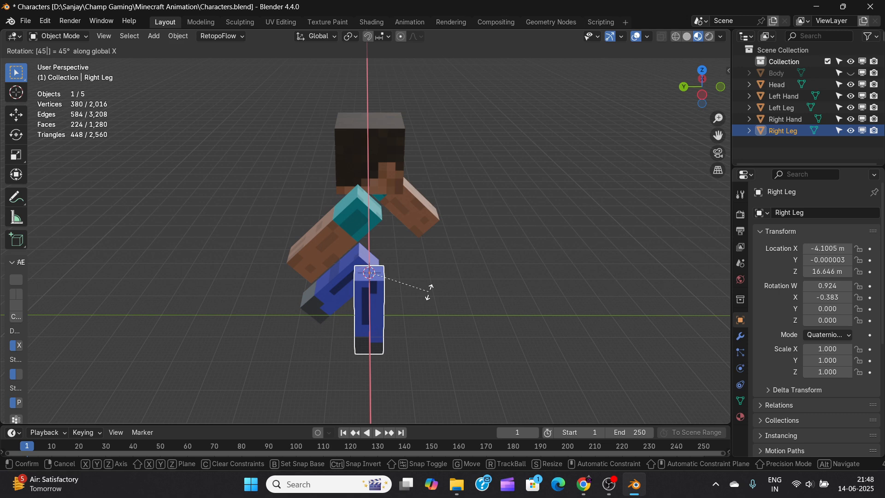
key(Return)
Step: Snap the 3D cursor to the centre vertex of the Left Leg's top face in Edit Mode
click(385, 258)
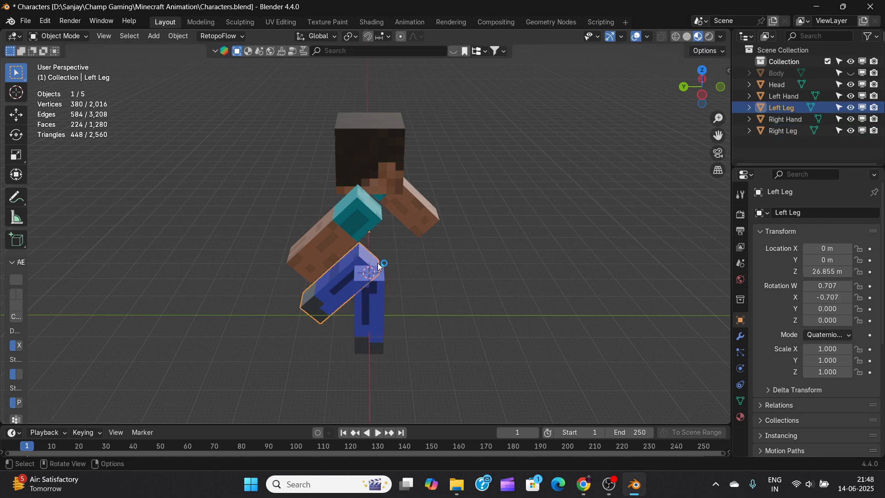
key(Tab)
middle_drag(390, 268, 318, 277)
scroll(325, 272, up, 3)
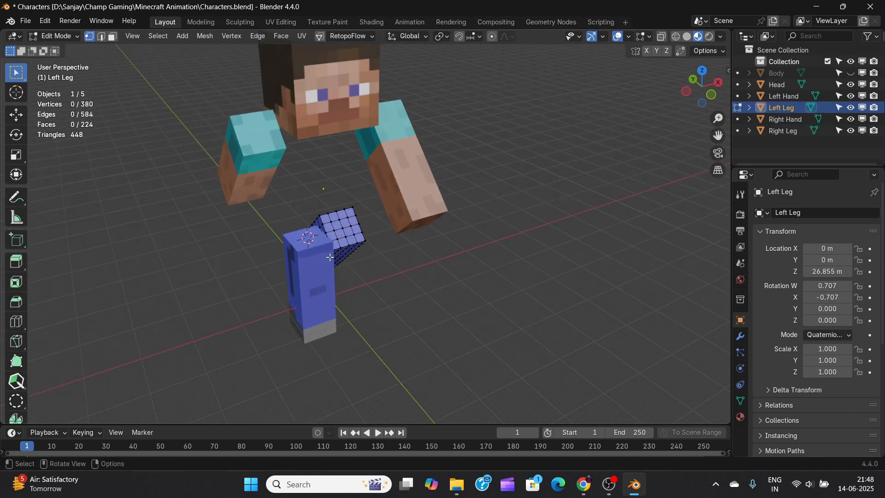
click(345, 223)
key(shift+s)
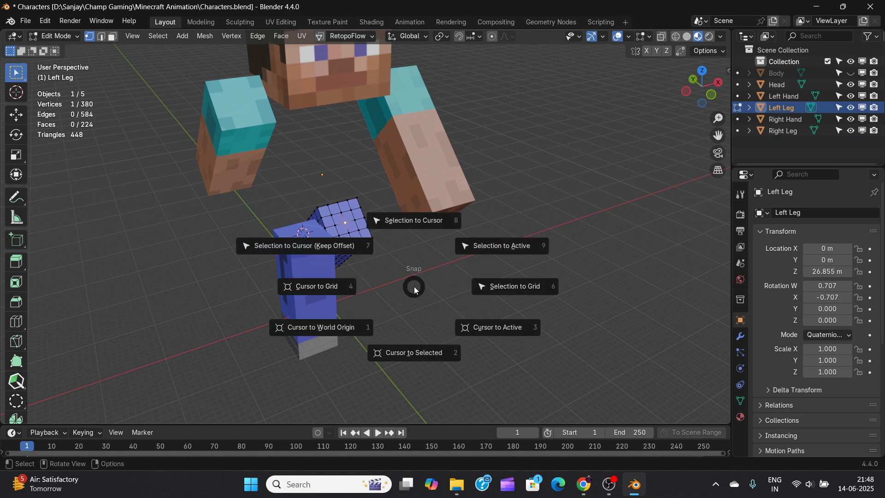
click(413, 352)
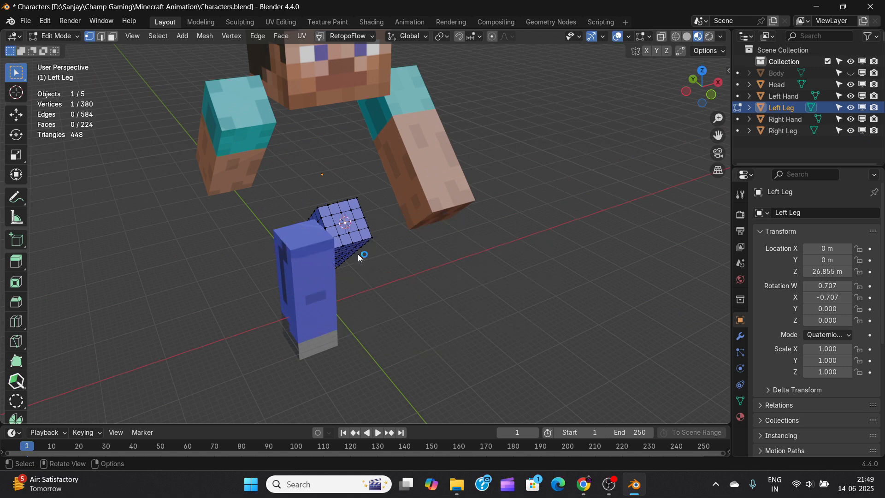
Step: Return to Object Mode and set the Left Leg's origin to the 3D cursor
key(Tab)
click(180, 37)
mouse_move(212, 61)
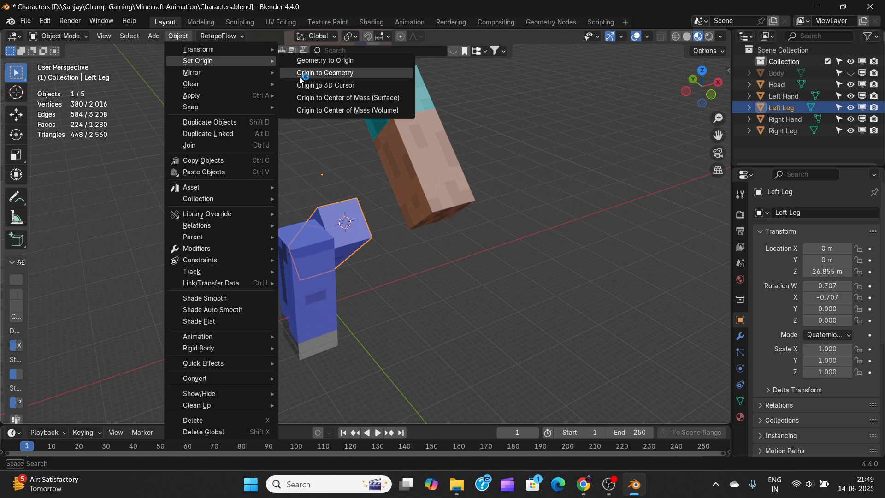
click(322, 85)
Step: Rotate the Left Leg -45° about the global X axis so it lines up beside the Right Leg
text(r)
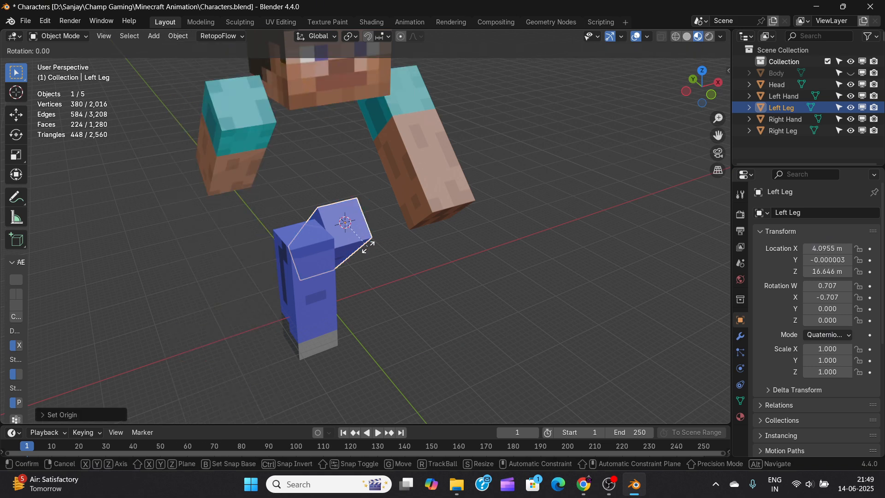
text(x-45)
key(Return)
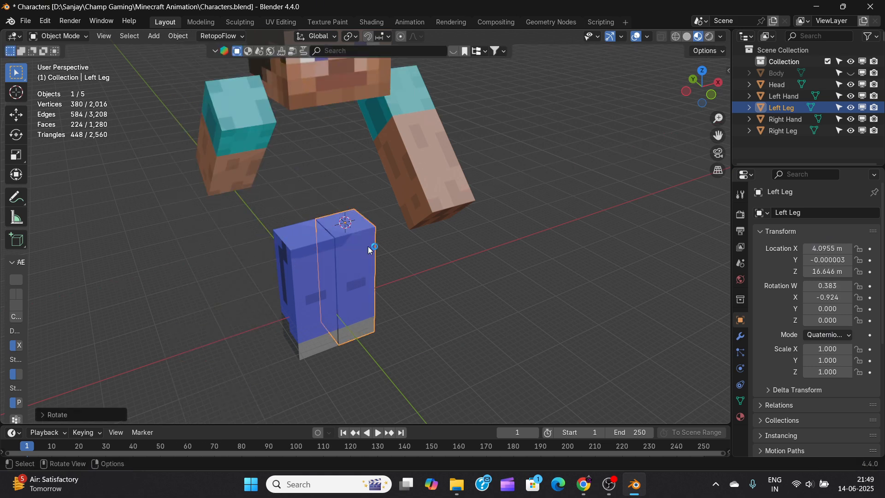
Step: Set the Left Hand's origin to the centre of its shoulder face and rotate the arm to hang straight down
click(434, 137)
middle_drag(434, 137, 331, 147)
key(r)
key(Escape)
Step: Set the Right Hand's origin to the centre vertex of its shoulder face and rotate the arm -45° about X
click(530, 199)
middle_drag(530, 198, 415, 208)
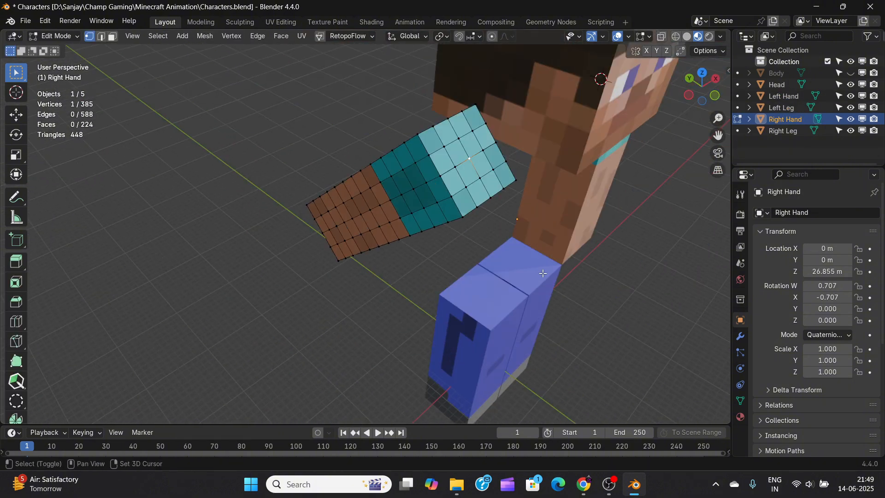
click(178, 36)
click(323, 84)
text(rx-45)
key(Return)
Step: Show the Body again and move all six parts up along Z in front view until the feet rest on the ground line
scroll(364, 205, down, 5)
key(KP_1)
key(g)
key(z)
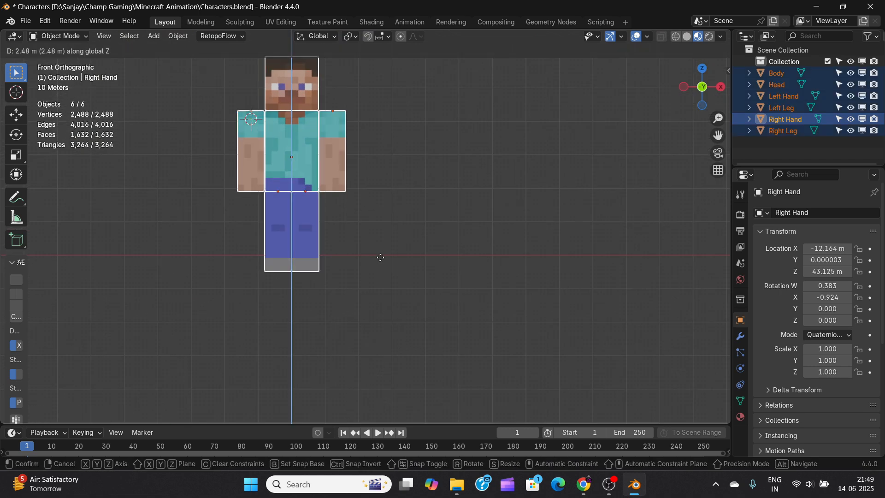
click(370, 283)
Step: Rotate the Left Hand -90° about the global Y axis so it extends horizontally outward
middle_drag(370, 283, 345, 203)
scroll(350, 217, up, 5)
click(382, 281)
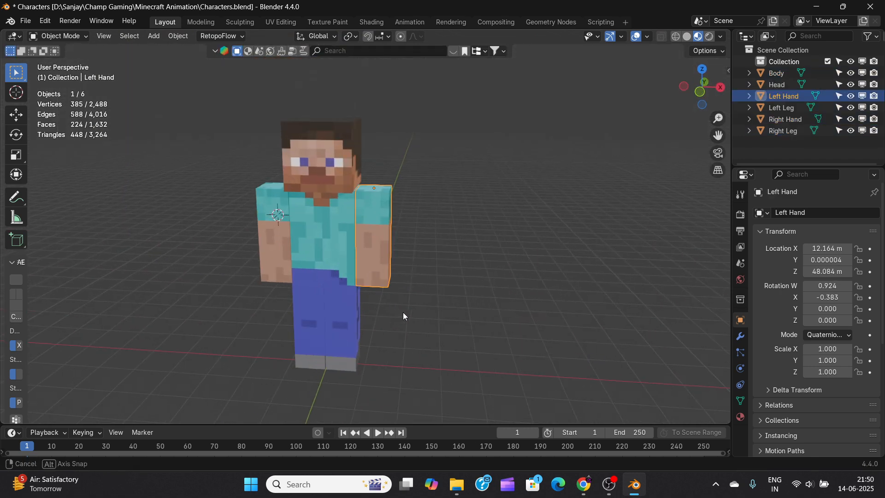
mouse_move(403, 311)
middle_down()
mouse_move(423, 292)
mouse_move(414, 308)
middle_up()
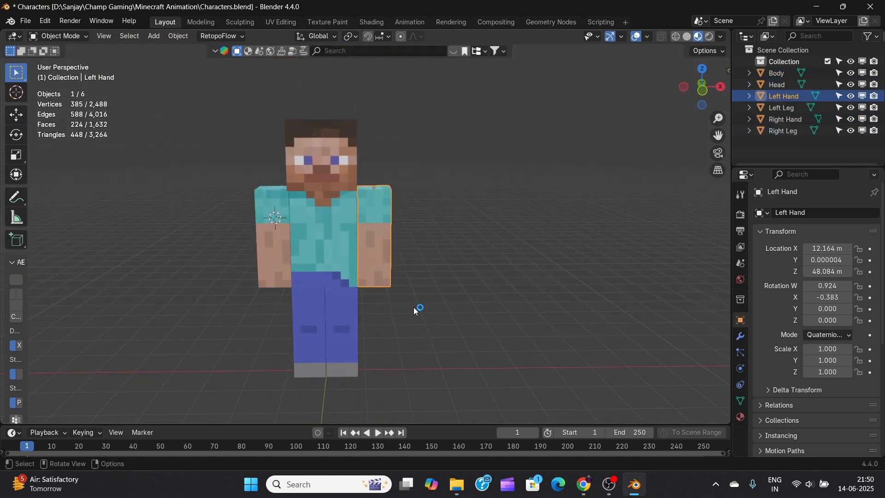
key(r)
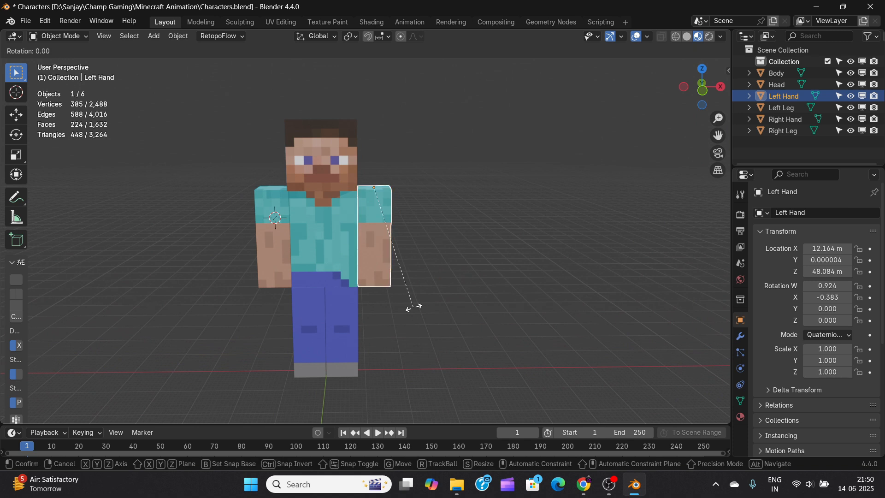
text(y90-)
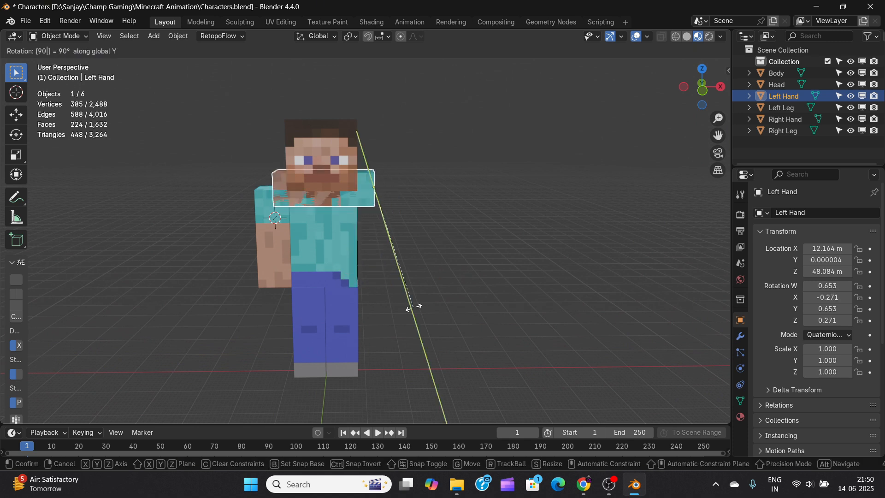
key(Return)
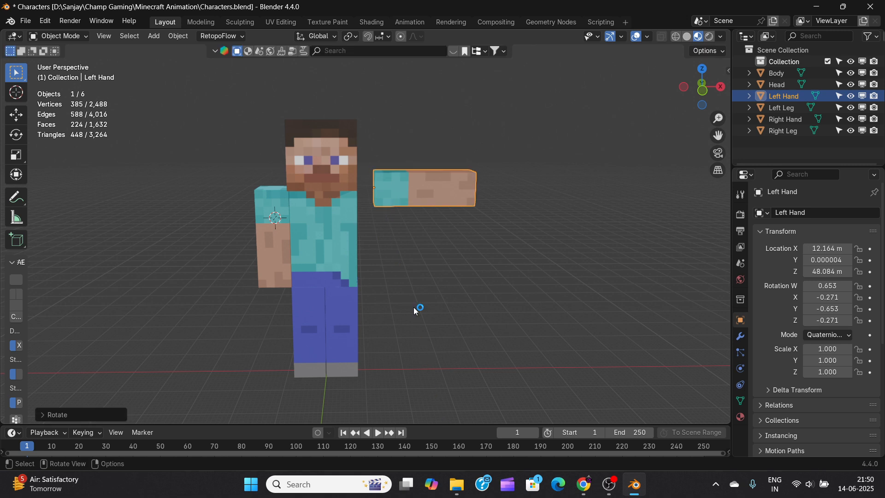
Step: Rotate the Right Hand 90° about the global Y axis to complete the T-pose
click(278, 242)
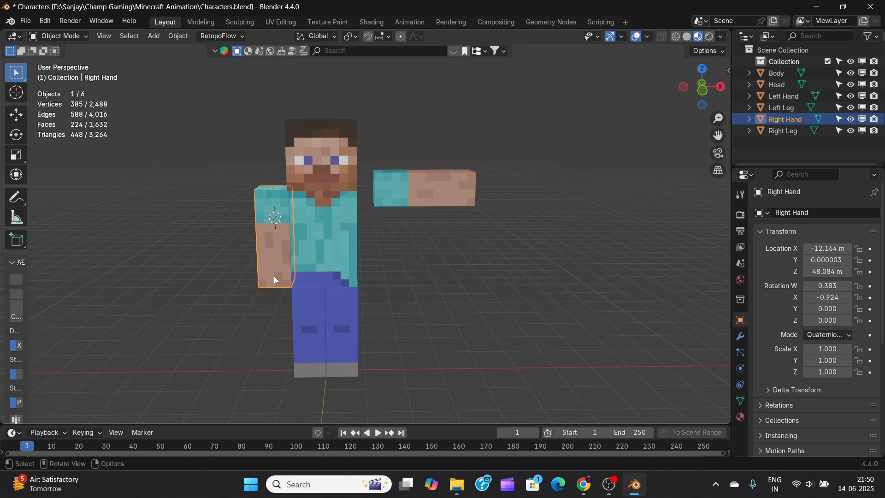
text(ry)
text(90)
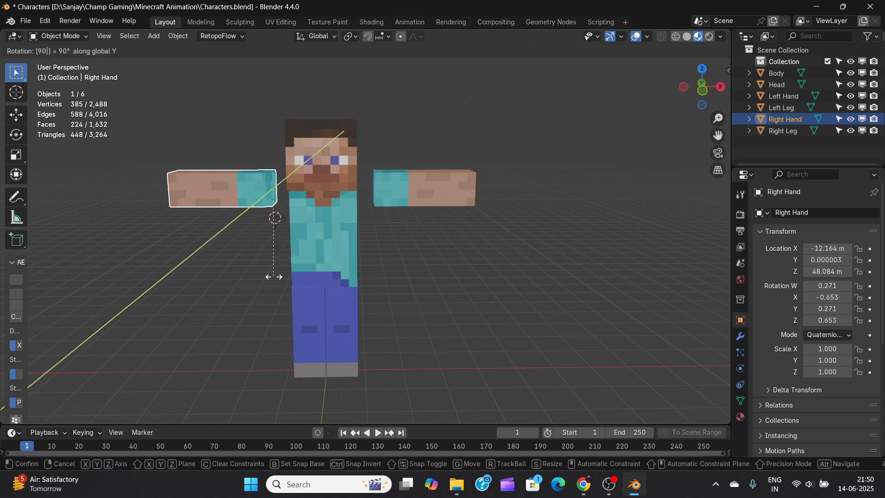
key(Return)
Step: Apply all transforms to the six body parts, deselect them and save the file
scroll(435, 306, down, 2)
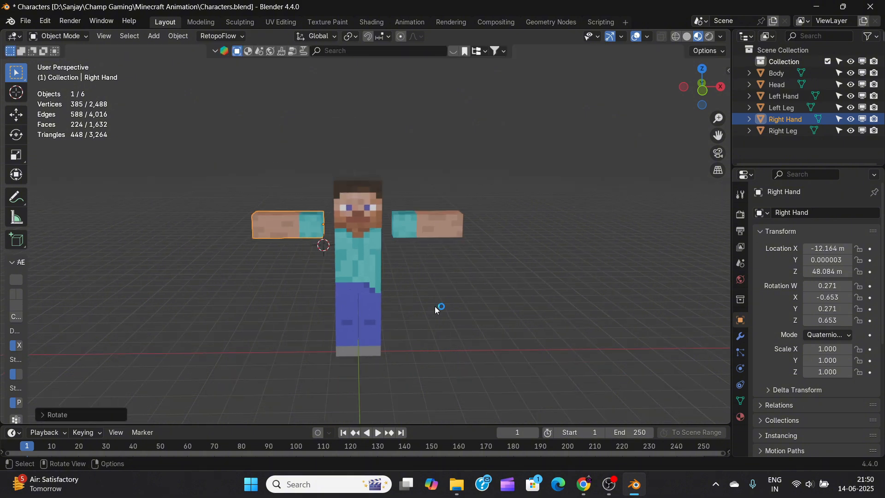
shift+middle_drag(435, 305, 419, 270)
key(alt+a)
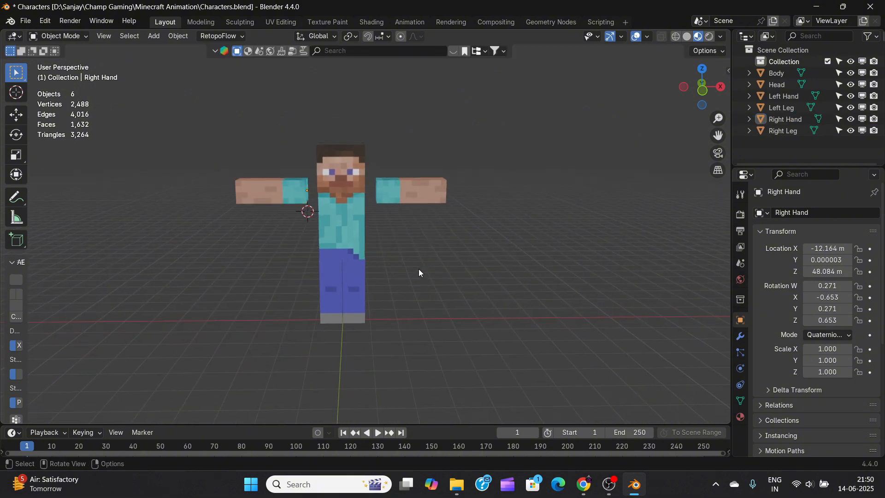
key(a)
key(ctrl+a)
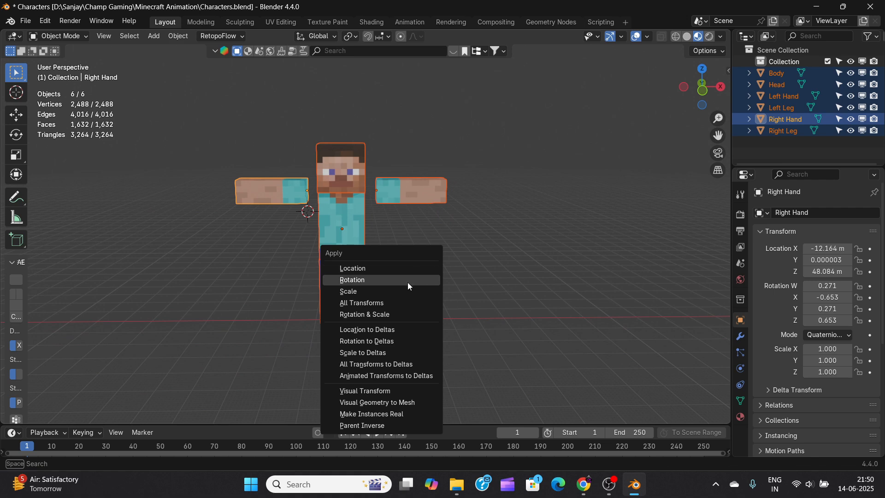
click(394, 303)
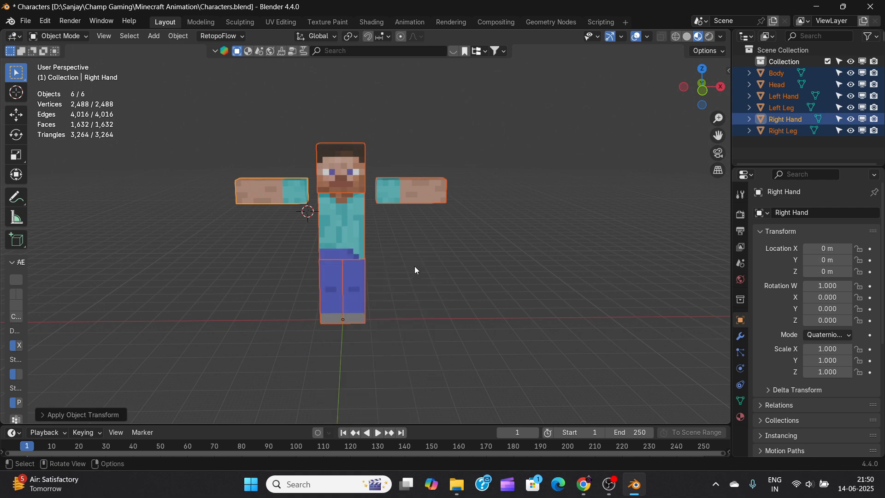
key(alt+a)
shift+middle_drag(415, 267, 451, 243)
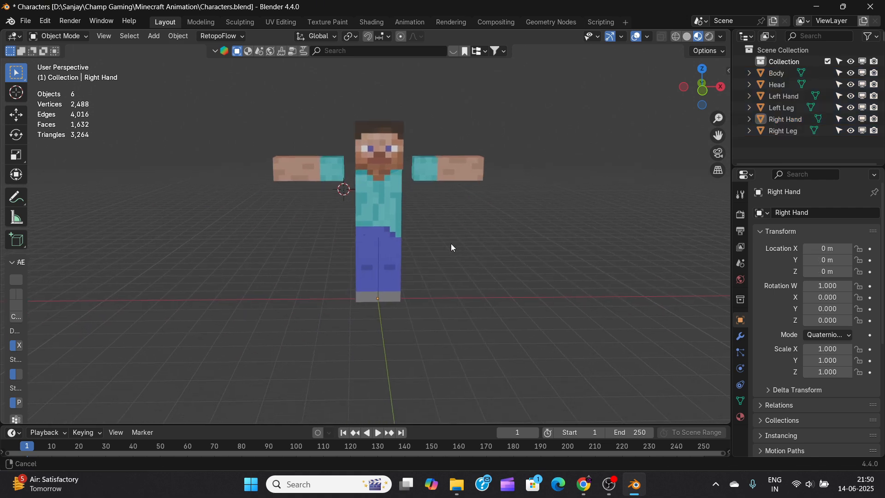
key(ctrl+s)
Step: Import the animated character aj walking.fbx from the Animations folder with the scene in front view
key(KP_1)
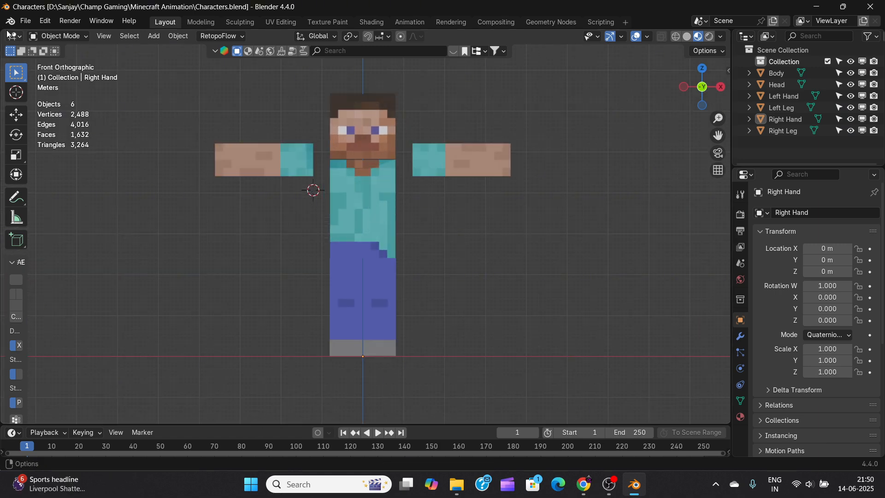
click(29, 22)
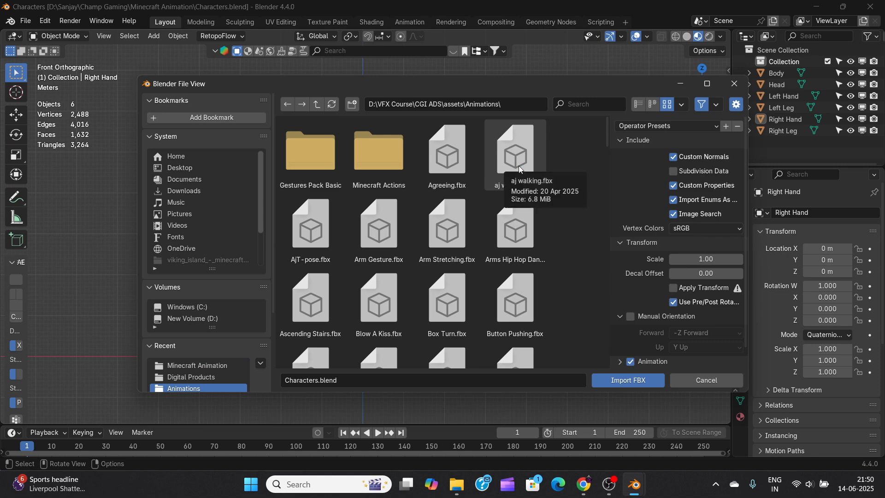
click(520, 169)
click(628, 384)
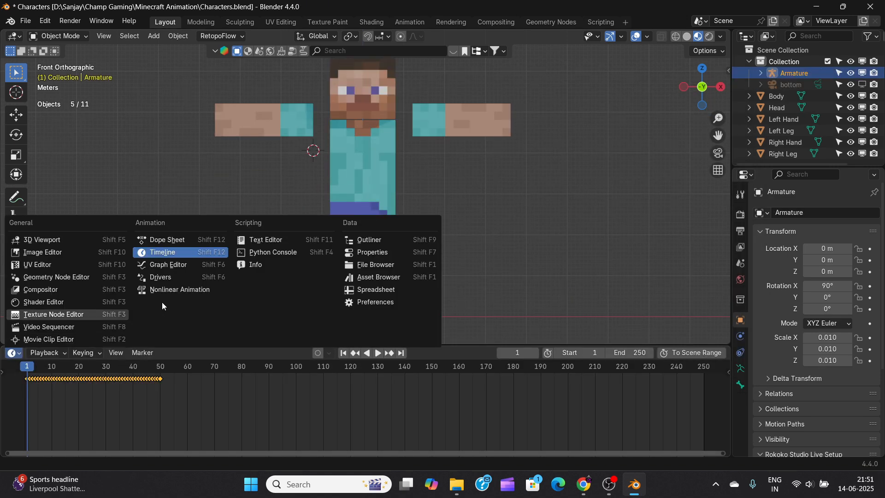
Step: Rename the imported armature's action to Walking in the Action Editor and push it down to a Nonlinear Animation track
click(168, 244)
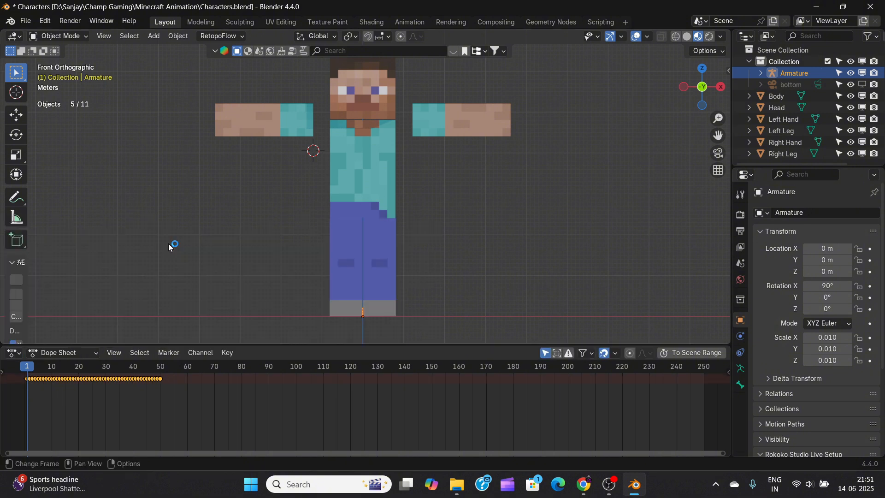
click(62, 353)
click(61, 392)
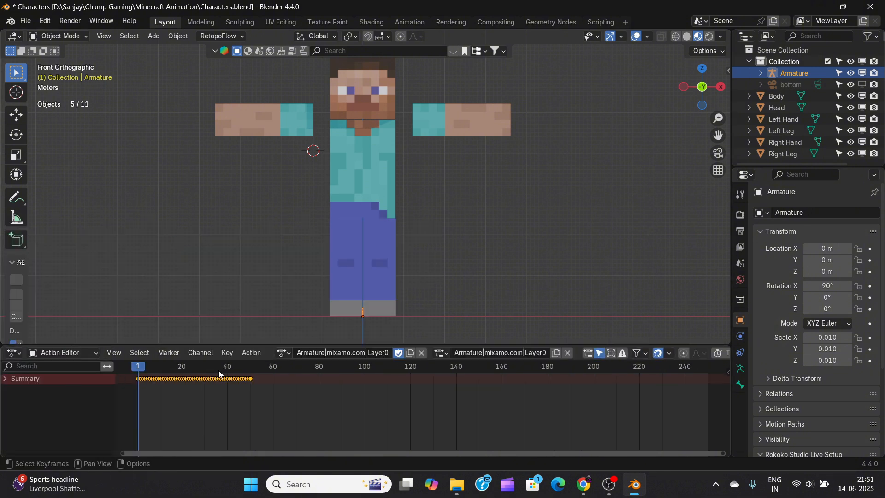
text(Walking)
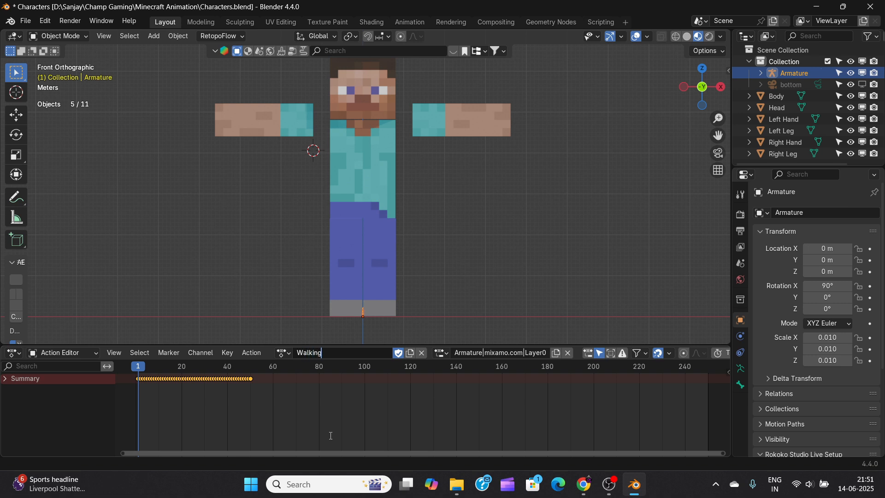
key(Return)
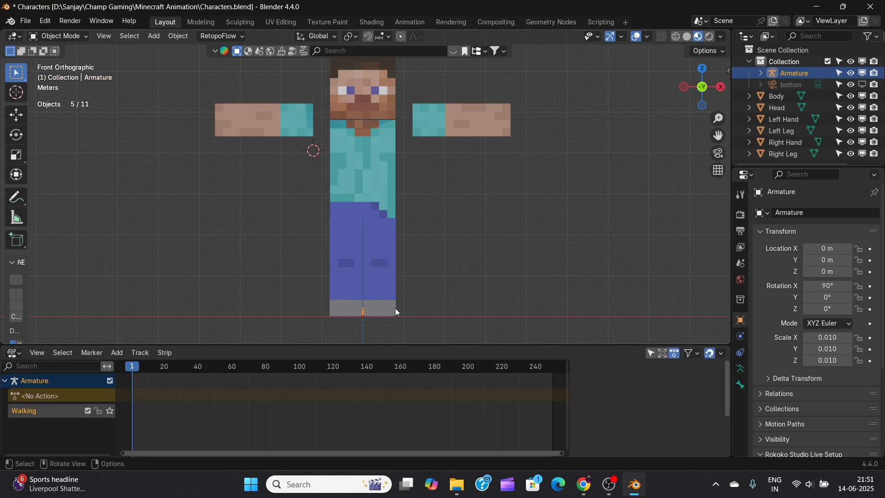
Step: Scale the imported armature up uniformly to about 0.385 to approach the Minecraft character's height
key(s)
click(529, 301)
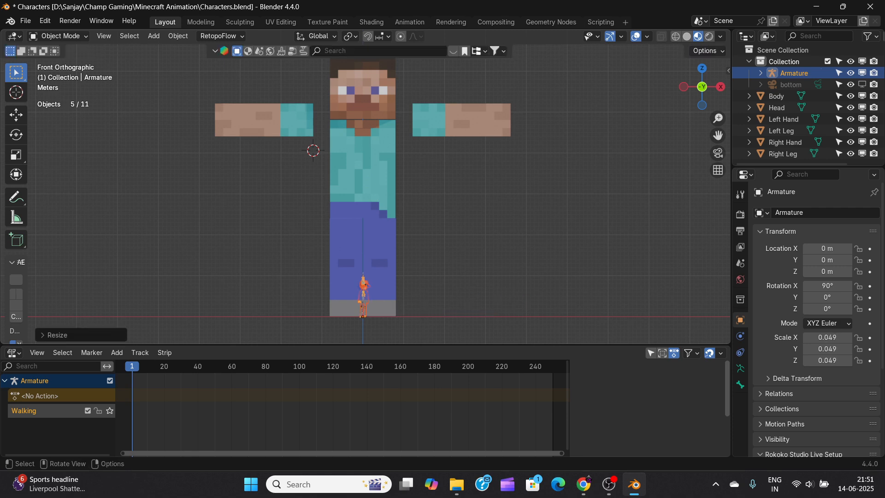
key(s)
click(516, 285)
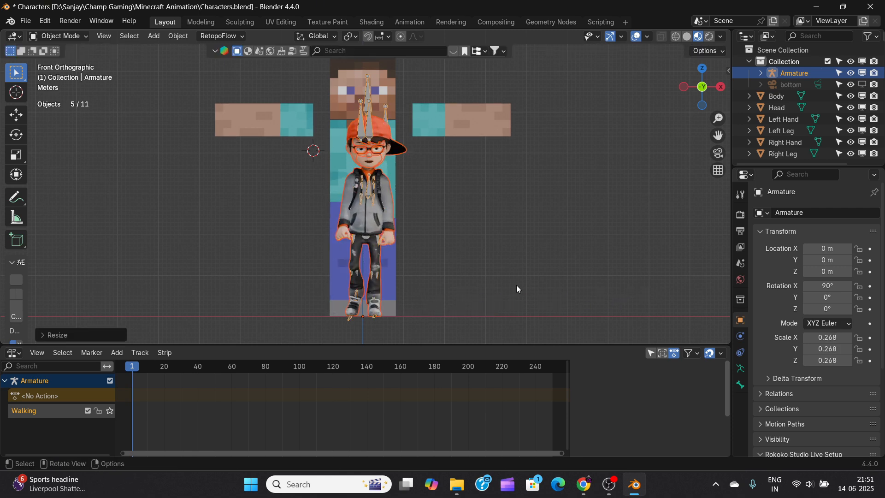
key(s)
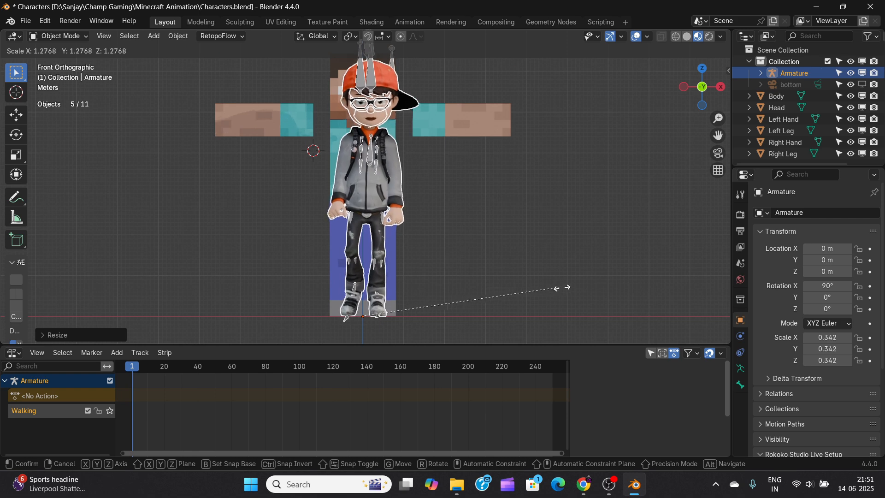
click(586, 291)
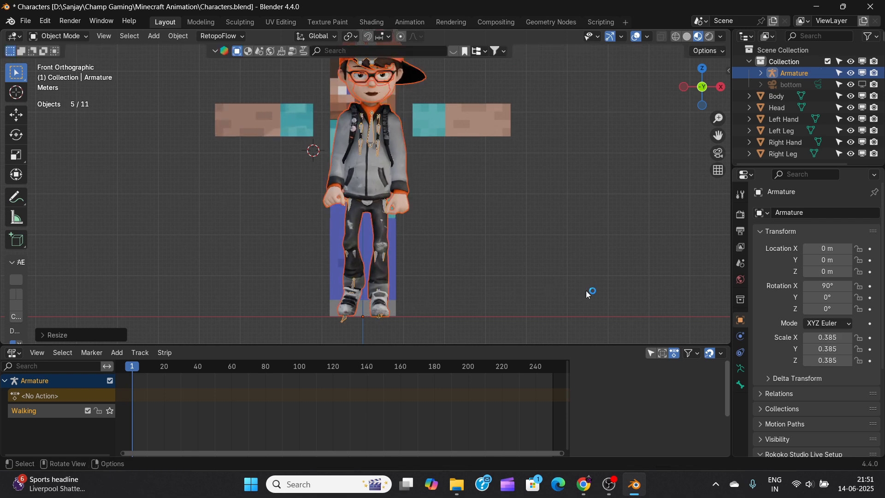
Step: Delete the imported character's meshes, keeping only its armature
scroll(452, 259, down, 3)
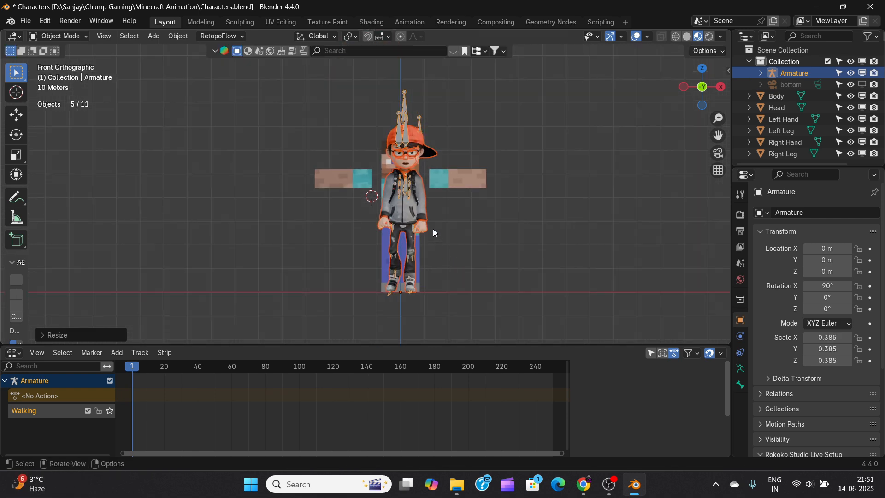
scroll(441, 200, up, 1)
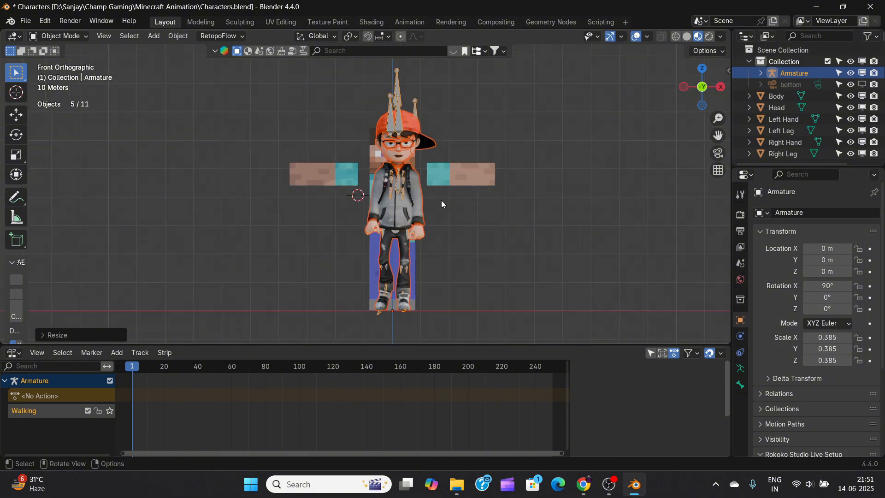
click(400, 198)
key(Delete)
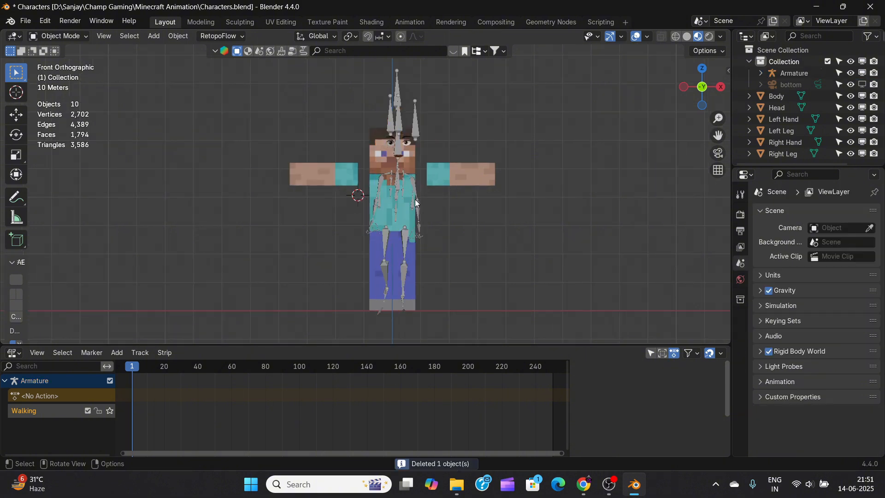
Step: Zero out the armature's pose with the Mixamo Control Rig add-on so the bones return to a T-pose
click(413, 146)
key(n)
click(639, 134)
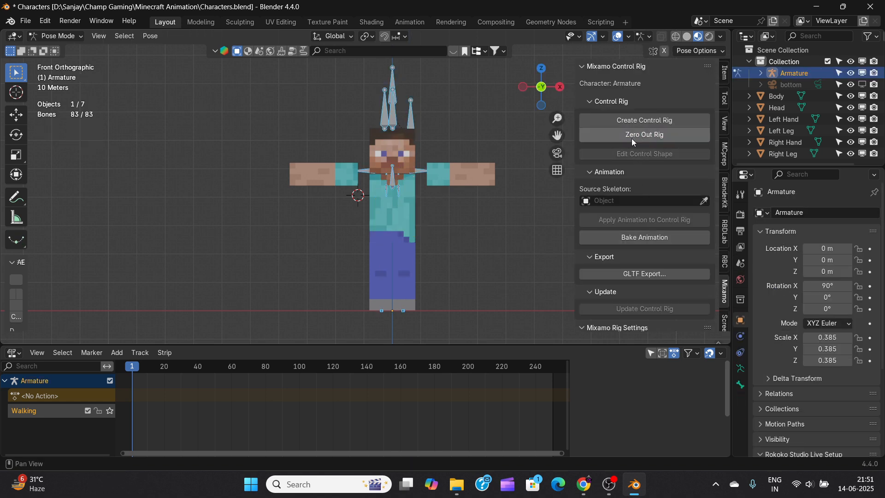
Step: Enable In Front in the armature's viewport display and return to Object Mode
click(739, 369)
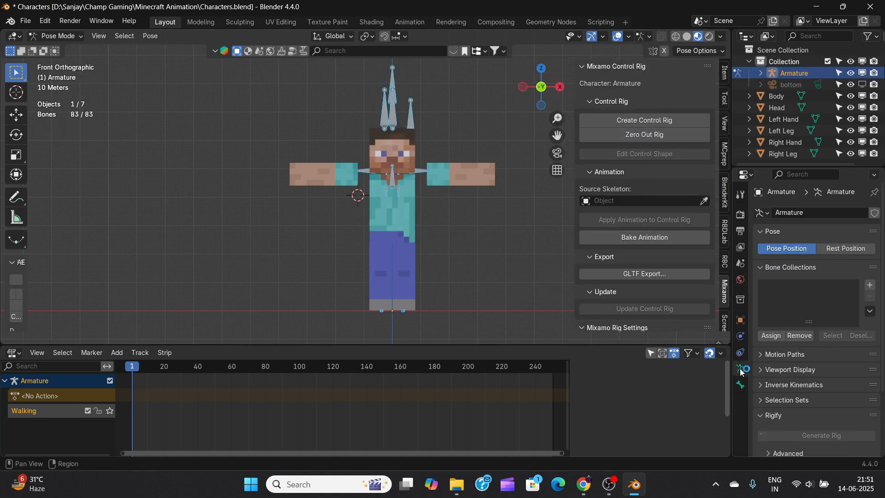
click(776, 369)
scroll(797, 361, down, 4)
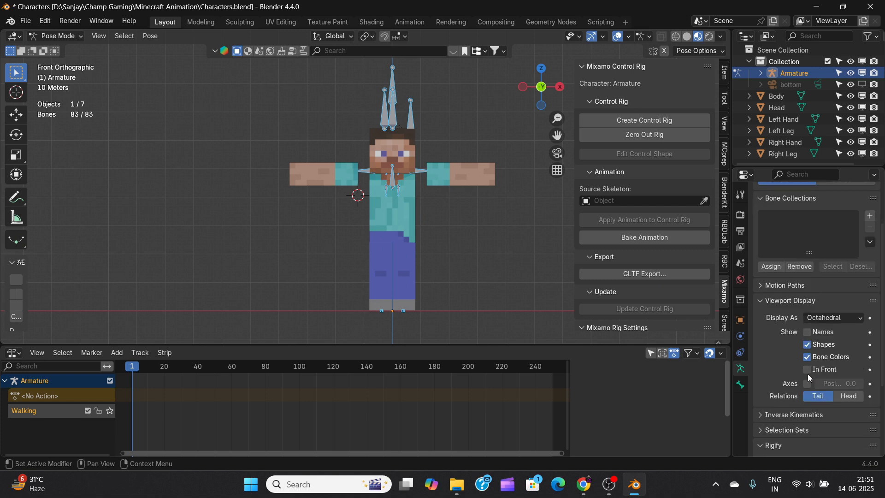
click(807, 370)
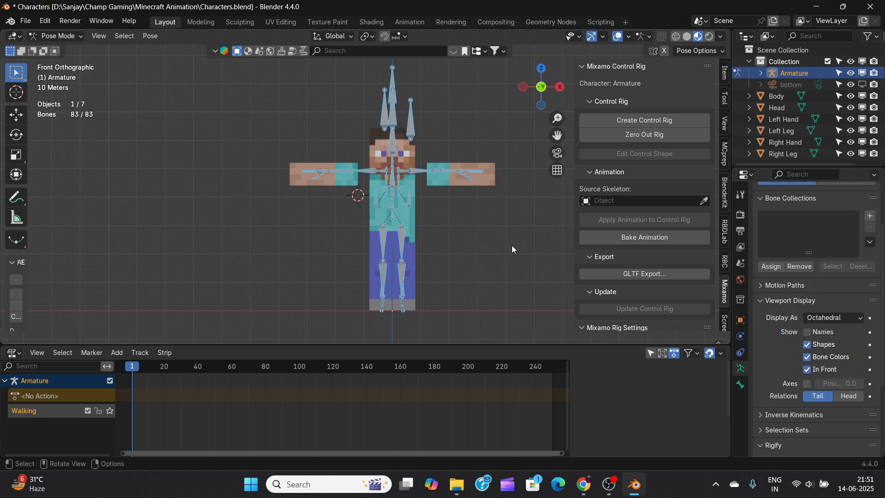
key(n)
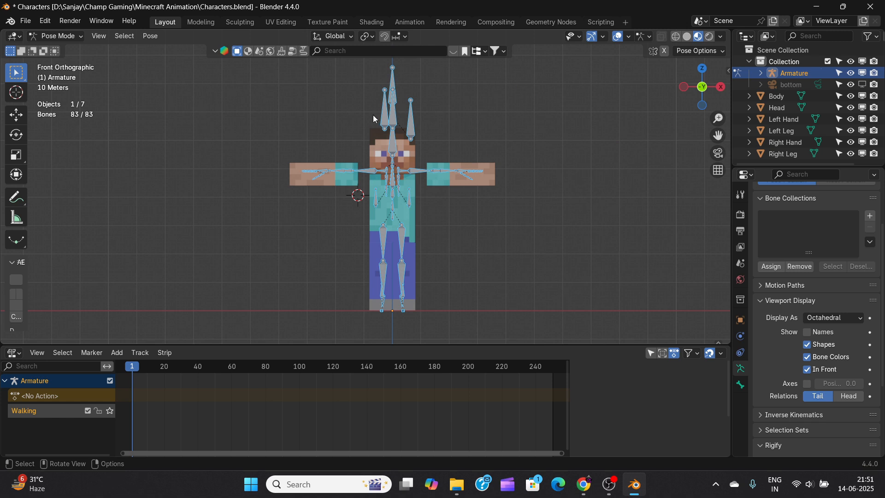
click(46, 38)
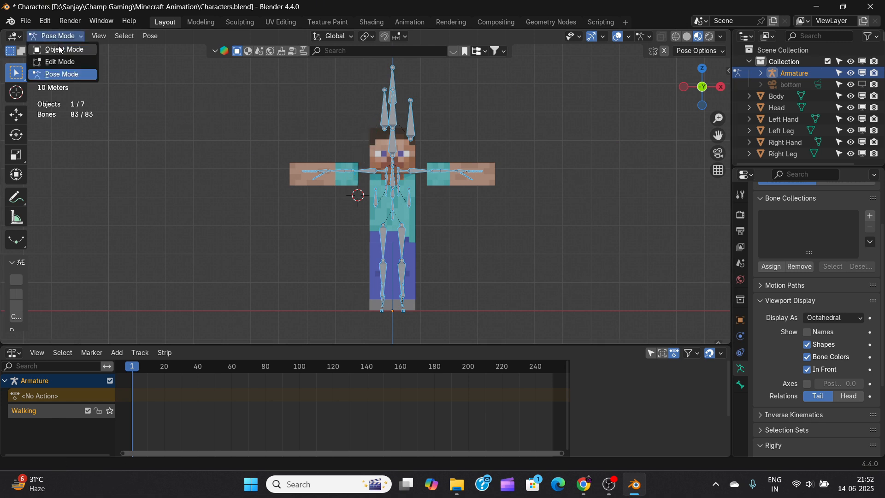
click(54, 47)
Step: Hide the six body parts, Body through Right Leg, in the viewport
scroll(375, 219, up, 3)
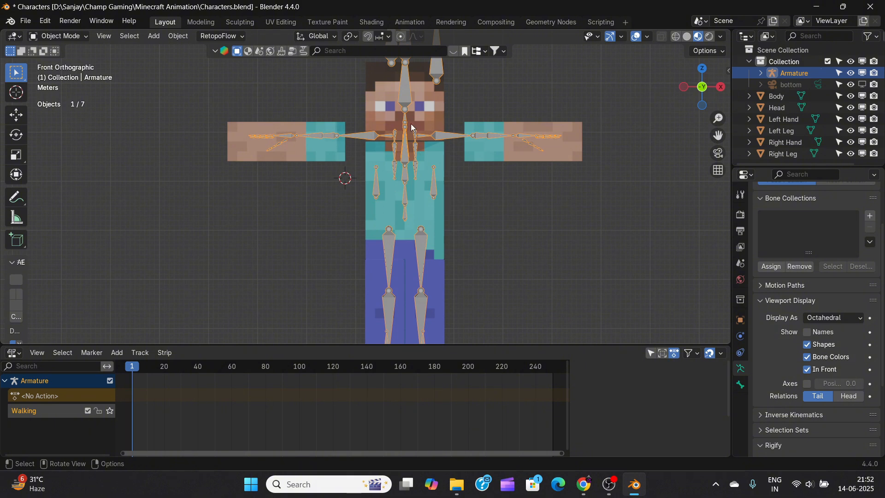
scroll(418, 153, down, 5)
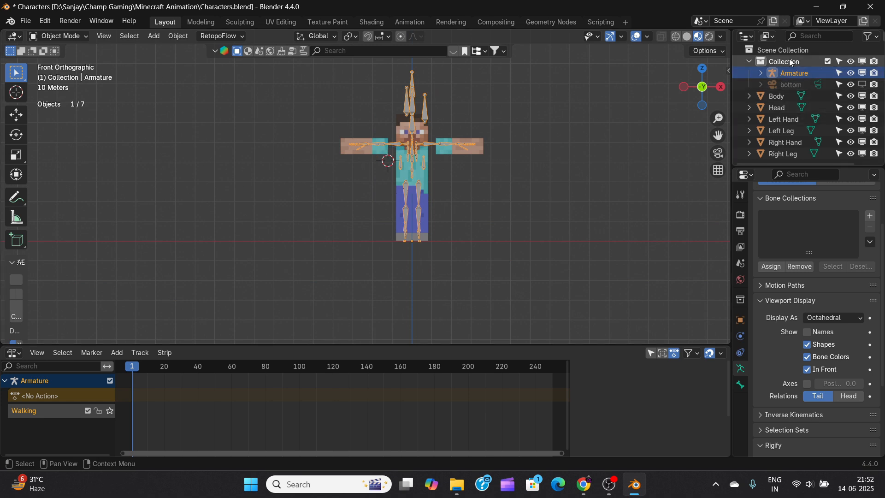
click(779, 96)
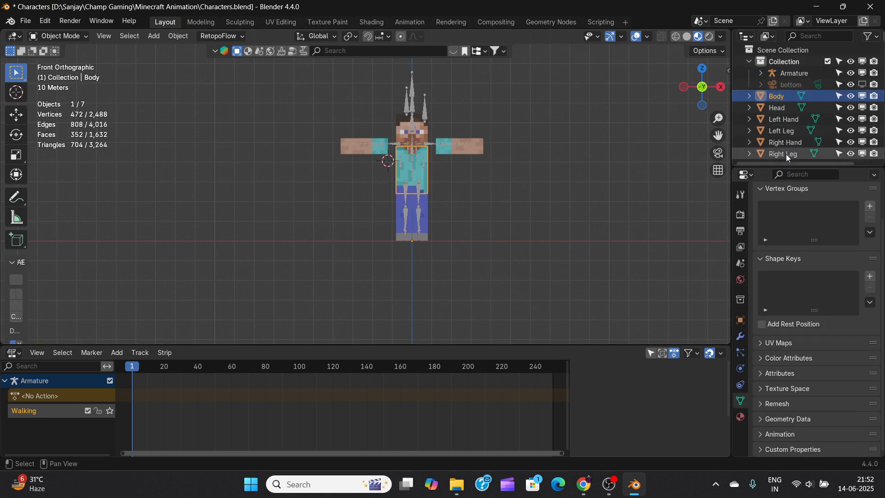
shift+click(786, 154)
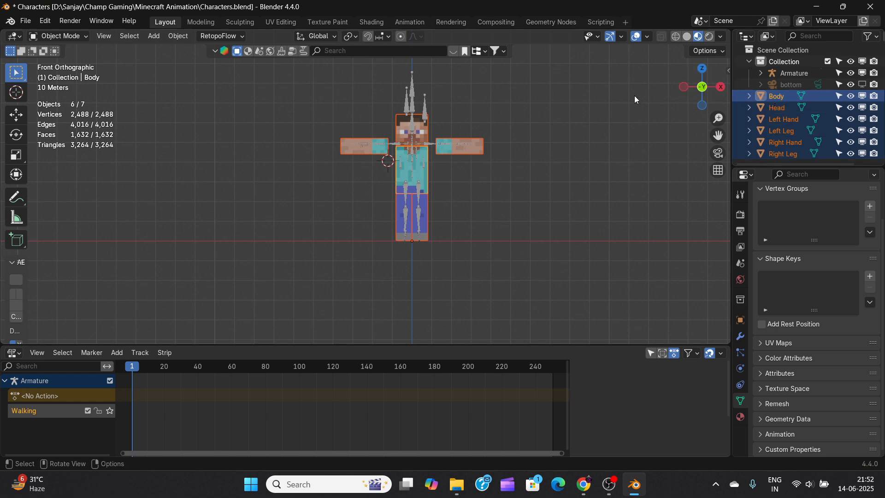
click(621, 98)
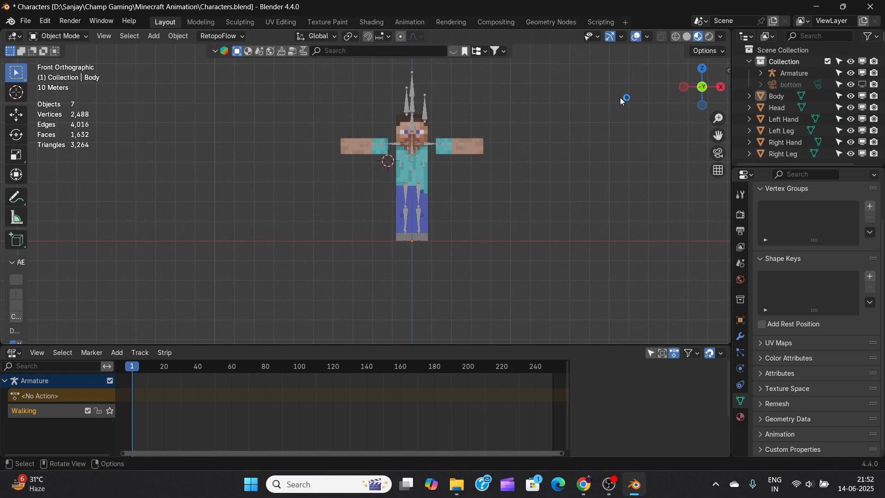
drag(851, 96, 849, 151)
Step: Put the armature in Edit Mode and delete the hand and finger bones on both sides
click(406, 99)
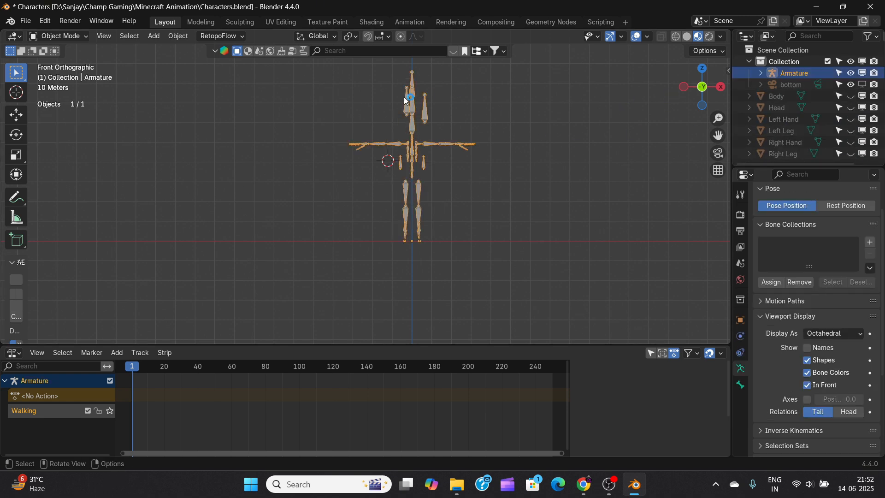
key(Tab)
scroll(449, 103, up, 6)
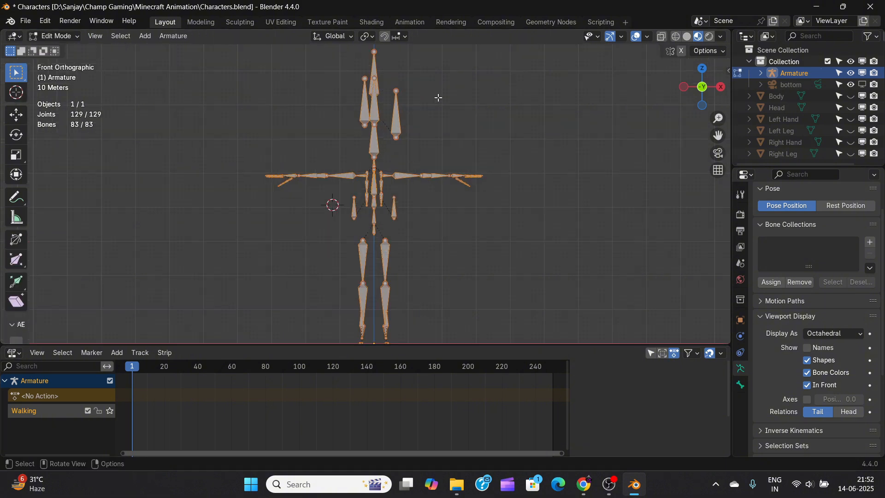
drag(423, 158, 566, 226)
key(Delete)
drag(93, 158, 241, 229)
key(Delete)
Step: Delete the two small bone chains running down either side of the chest
shift+middle_drag(241, 229, 258, 167)
drag(327, 113, 345, 182)
key(Delete)
drag(358, 114, 373, 180)
key(Delete)
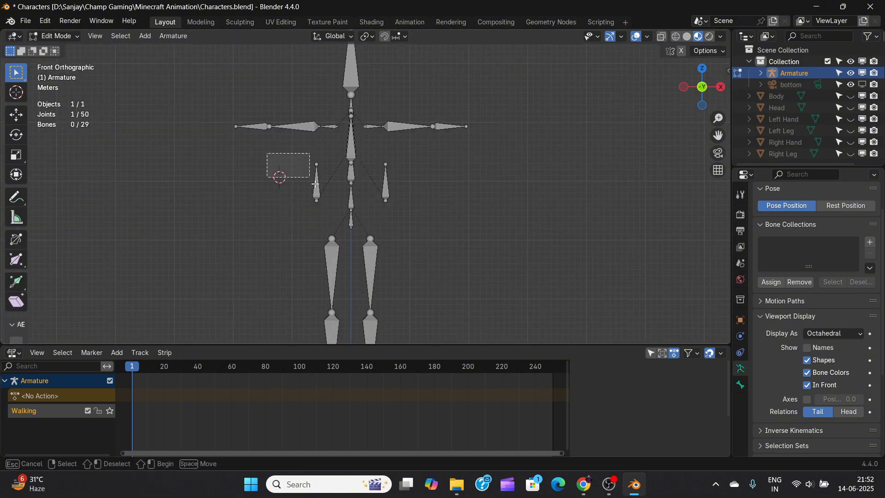
Step: Delete the remaining surplus bones beside the waist and at the feet, and save the file
drag(283, 198, 371, 272)
key(Delete)
middle_drag(371, 221, 436, 173)
key(Delete)
key(Delete)
key(KP_1)
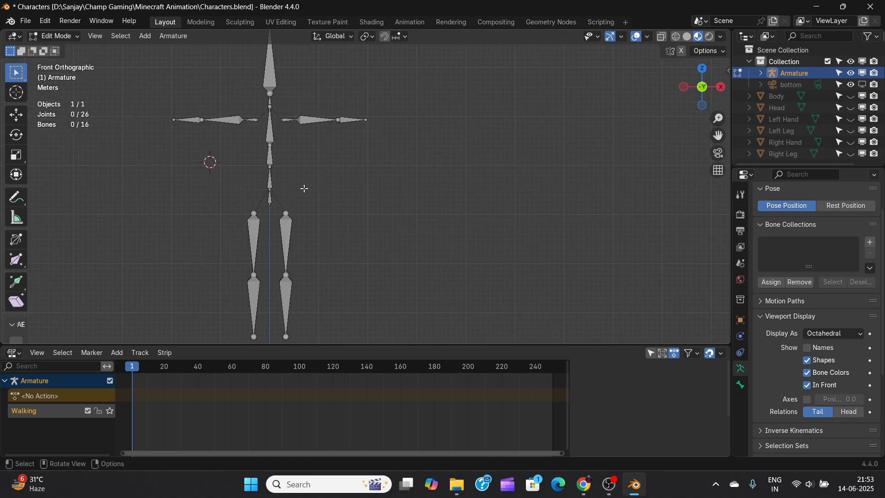
scroll(304, 188, down, 3)
shift+middle_drag(323, 188, 416, 195)
key(ctrl+s)
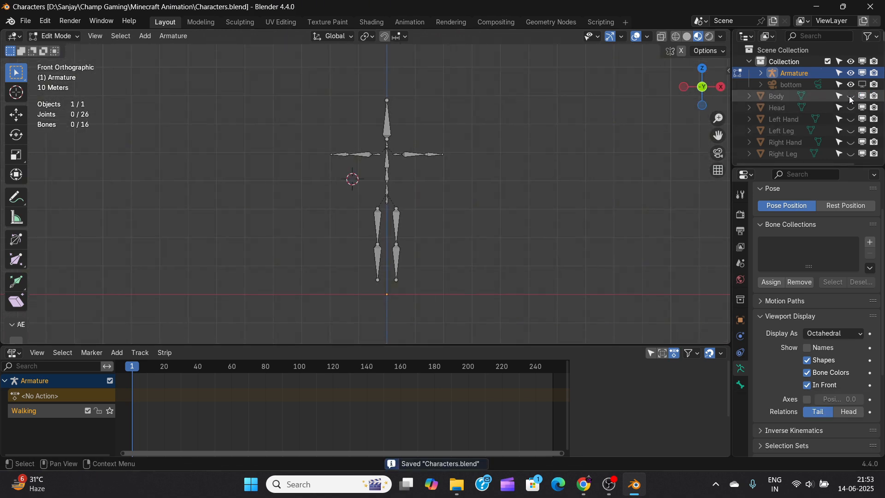
Step: Unhide the six body parts and move them into Collection with the armature
drag(851, 96, 851, 154)
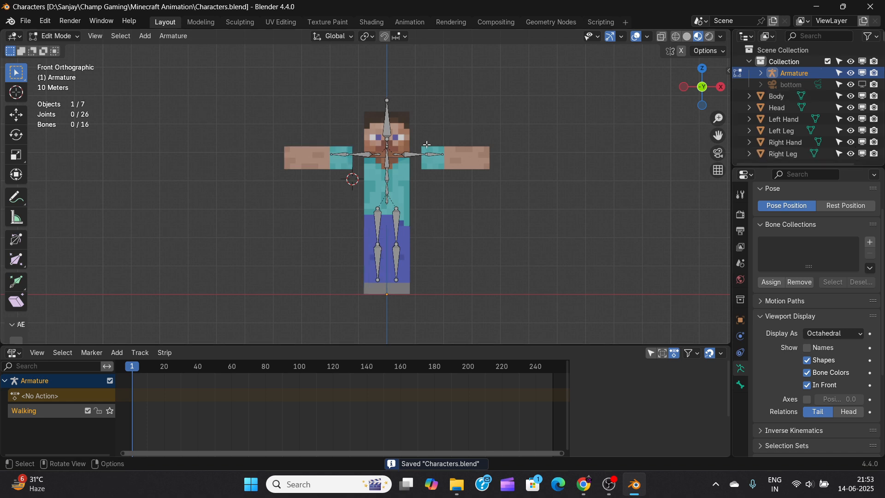
click(777, 97)
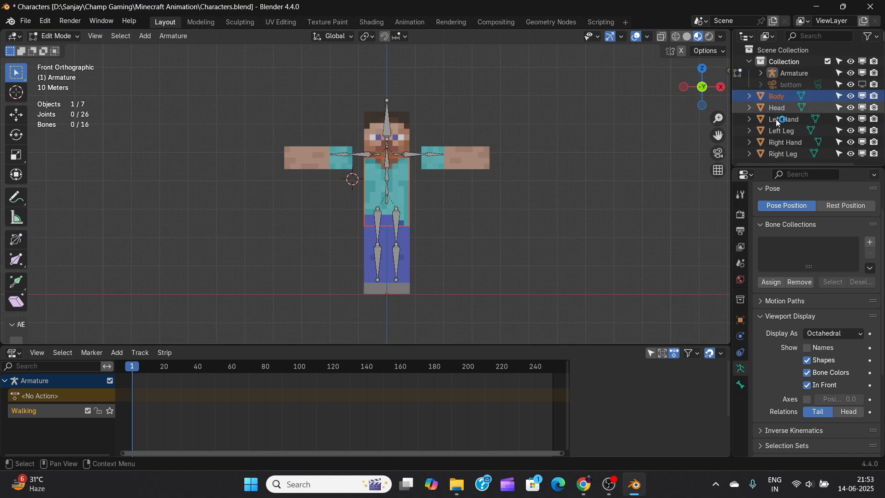
shift+click(778, 153)
drag(772, 96, 787, 70)
Step: Rename the armature object as Steve
double_click(789, 73)
text(Steve)
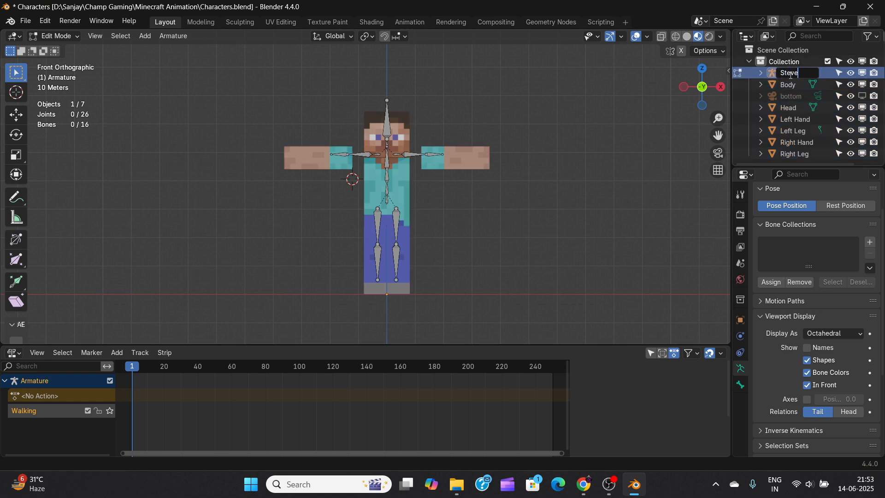
key(Return)
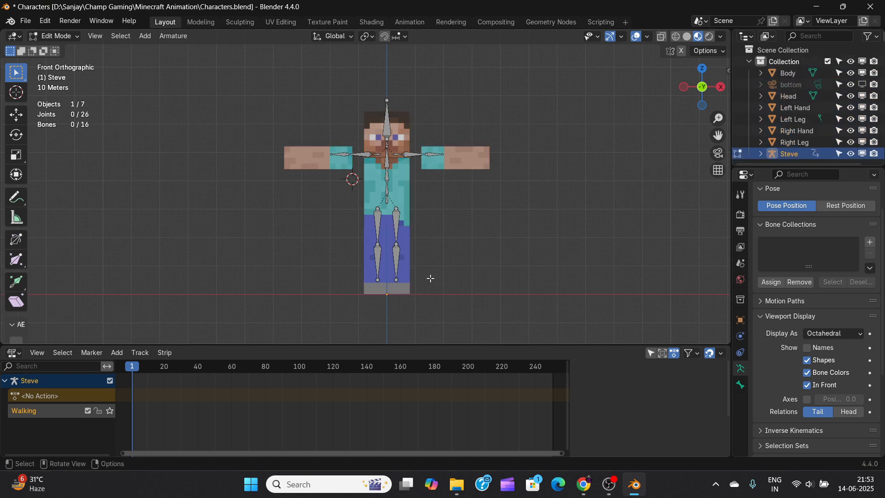
Step: Switch the Steve armature to Pose Mode and move the hips bone down about 1.24 m along global Z
click(386, 120)
key(Tab)
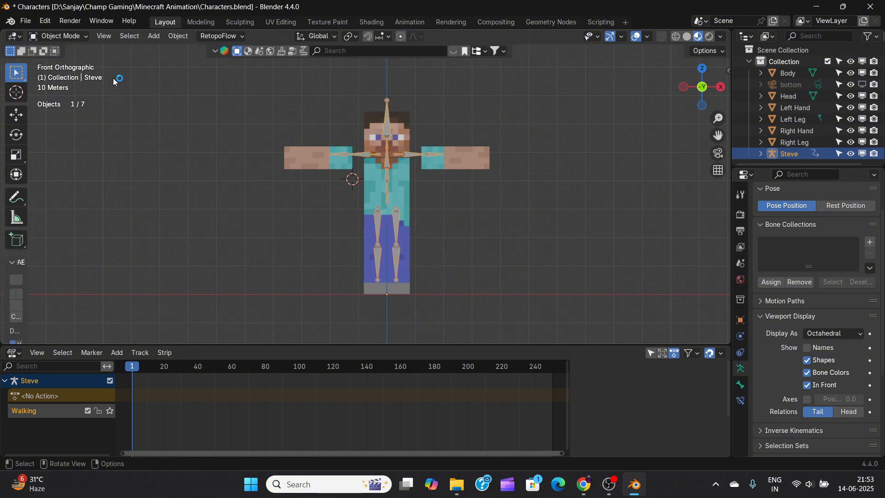
click(68, 38)
click(65, 75)
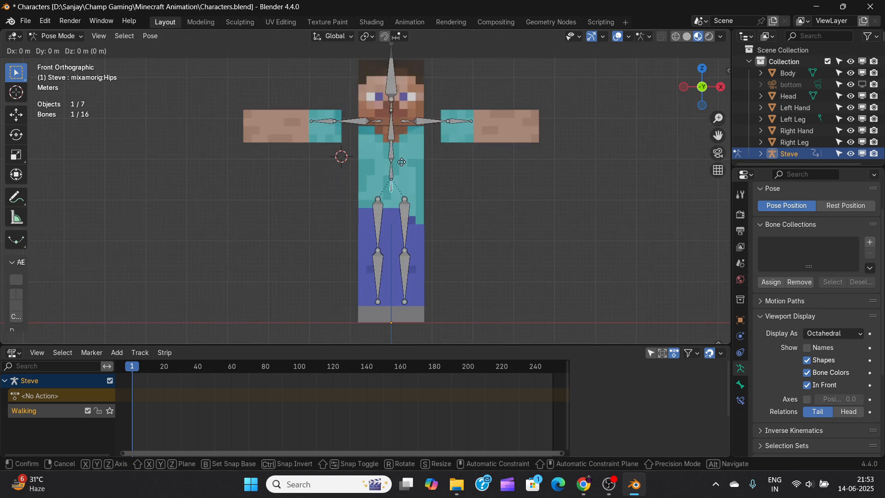
key(z)
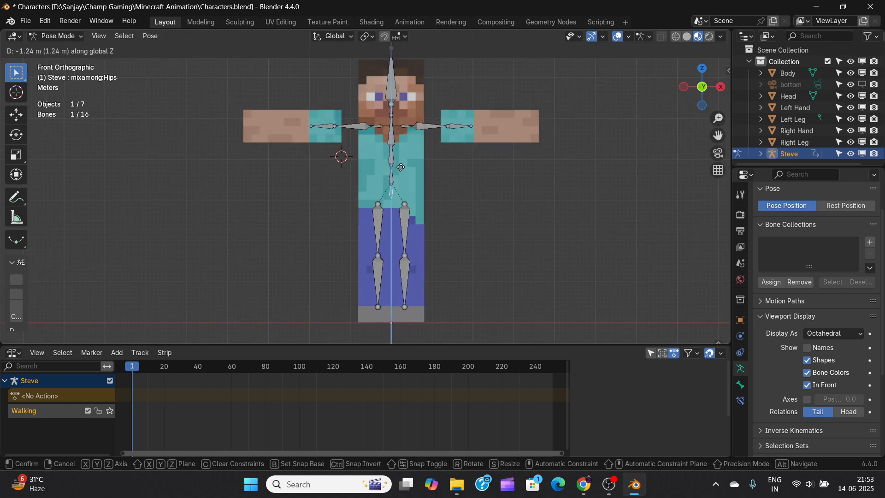
click(401, 166)
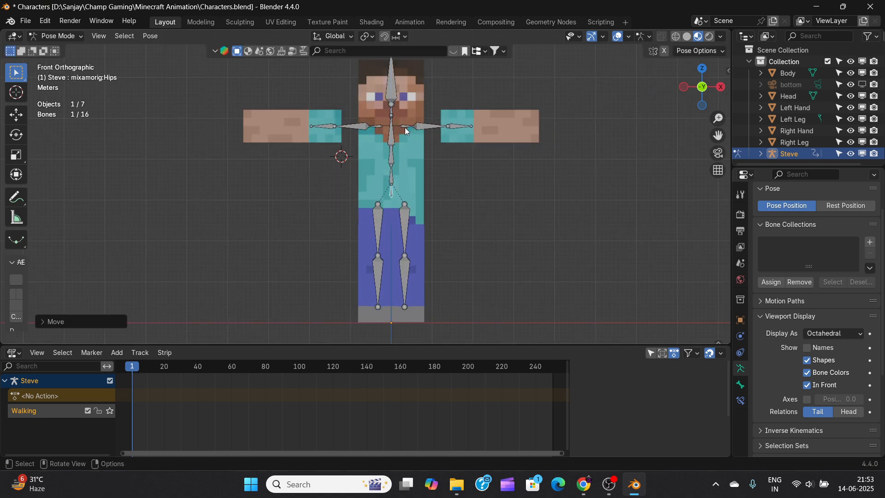
Step: Move both upper leg bones down about 5.3 m along global Z to match Steve's legs
click(378, 226)
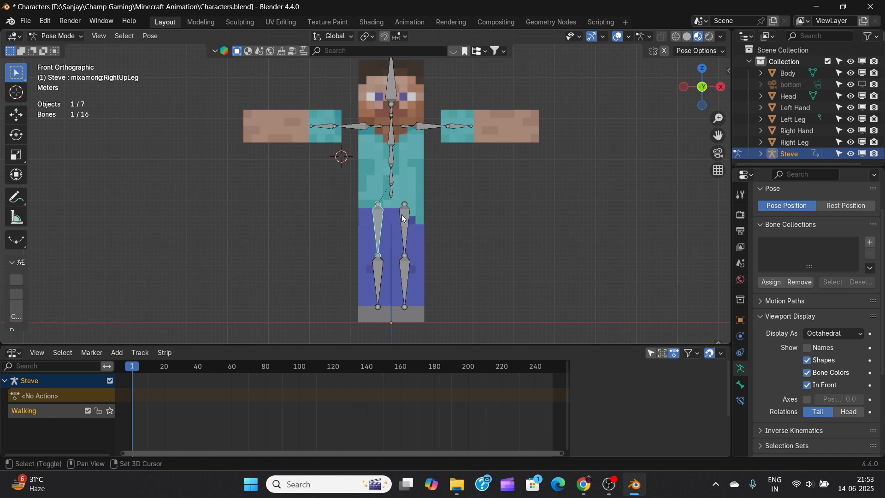
shift+click(405, 223)
key(g)
key(z)
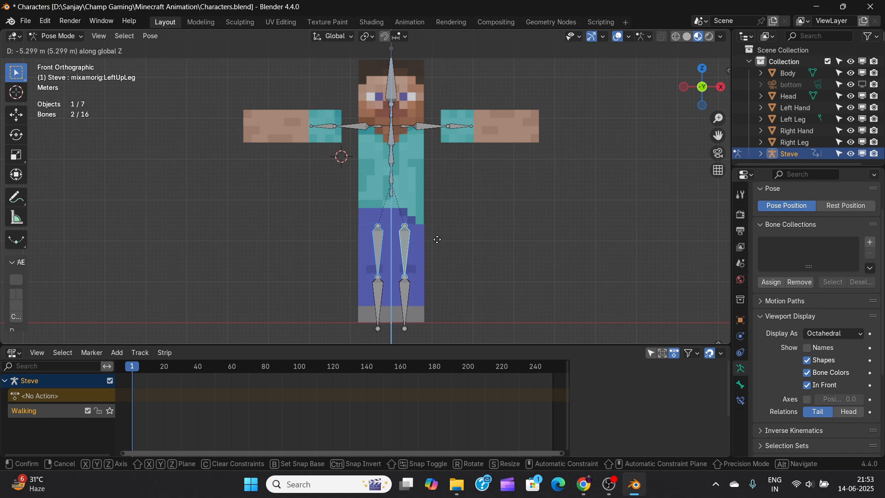
click(437, 239)
Step: Spread the upper leg bones apart with Push/Pull and scale both lower leg bones to about 0.863
click(157, 39)
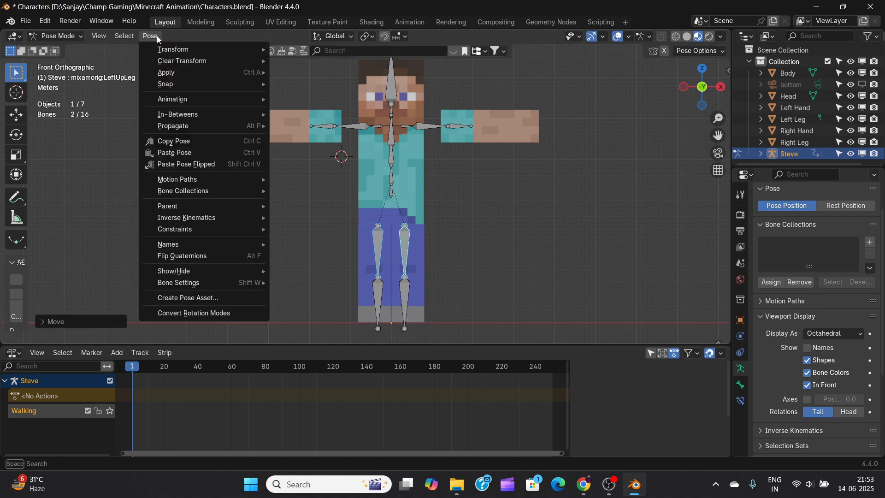
mouse_move(171, 50)
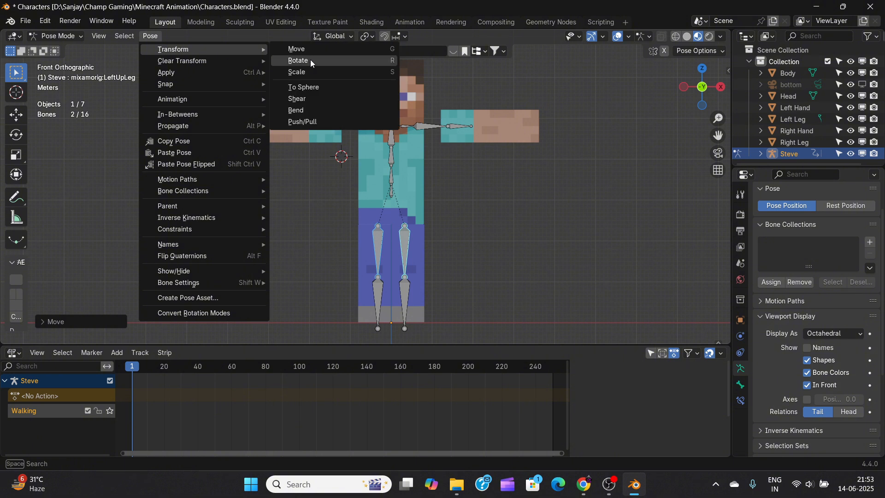
click(302, 121)
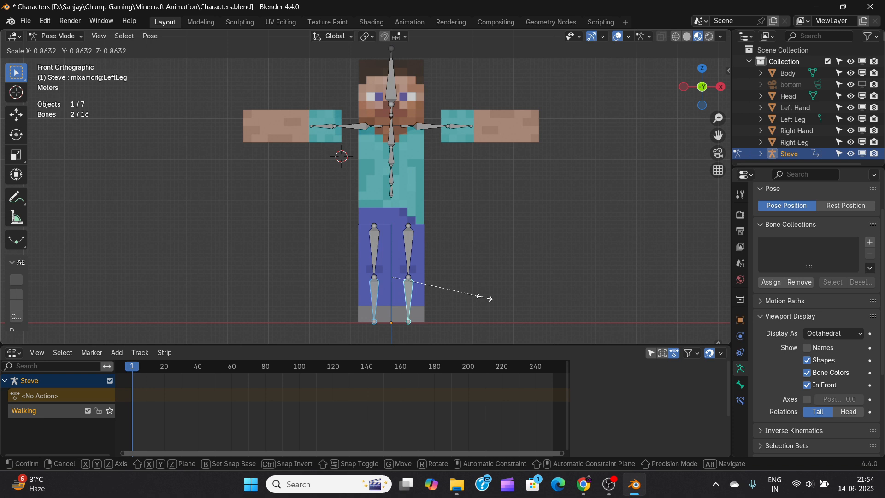
click(483, 298)
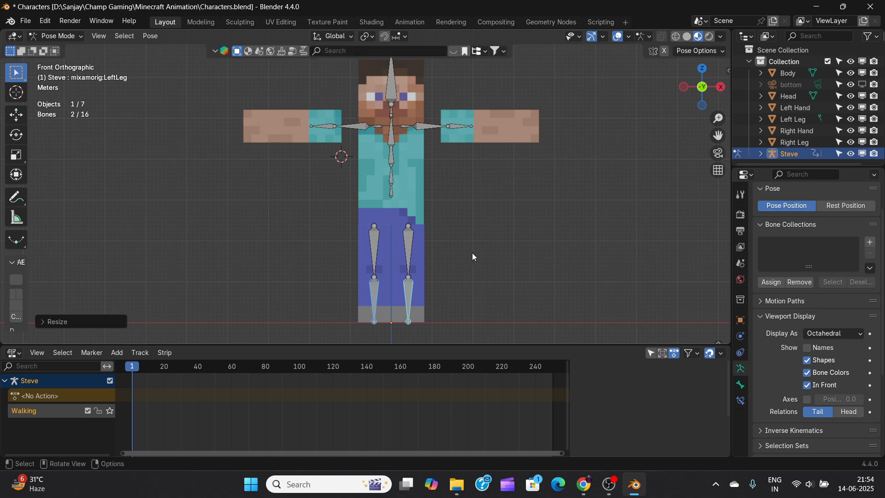
click(470, 245)
Step: Spread the left and right shoulder bones apart with Push/Pull so the arm bones reach Steve's sleeves
click(371, 126)
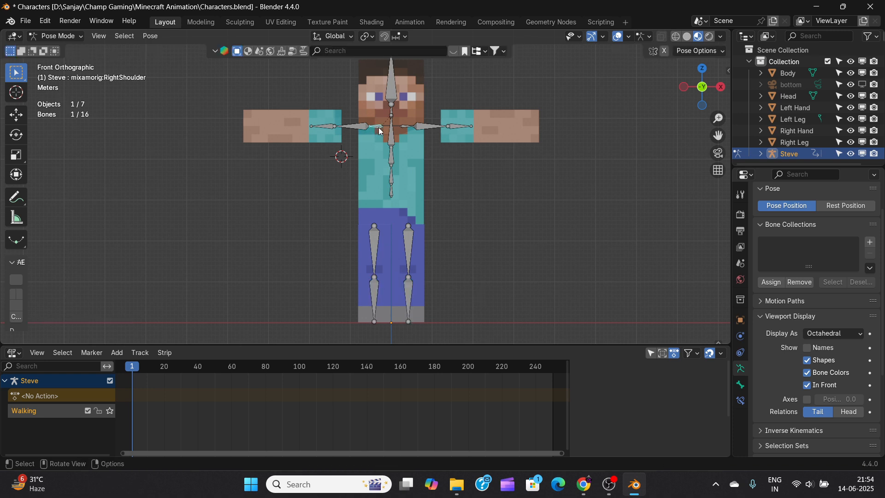
shift+click(405, 127)
click(150, 36)
mouse_move(166, 52)
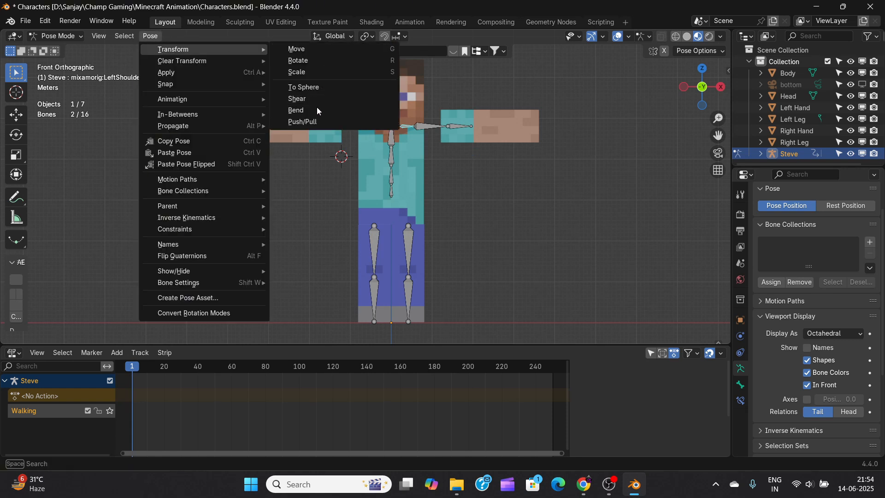
click(295, 122)
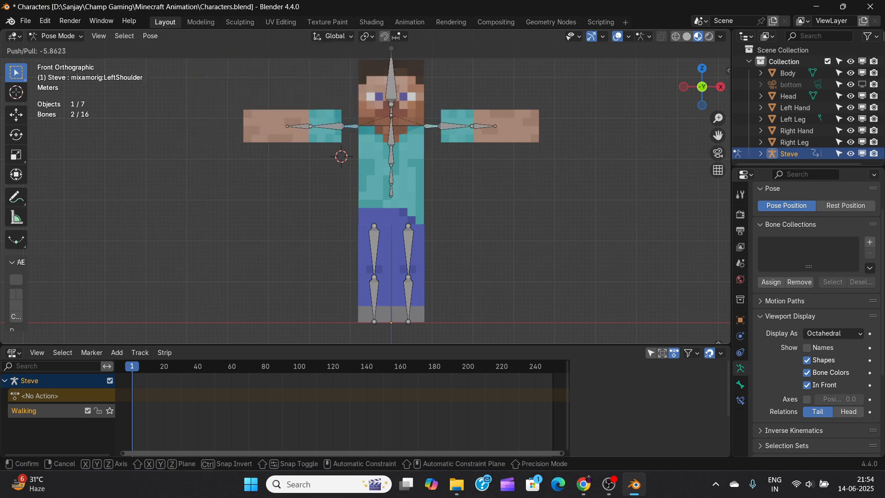
click(316, 110)
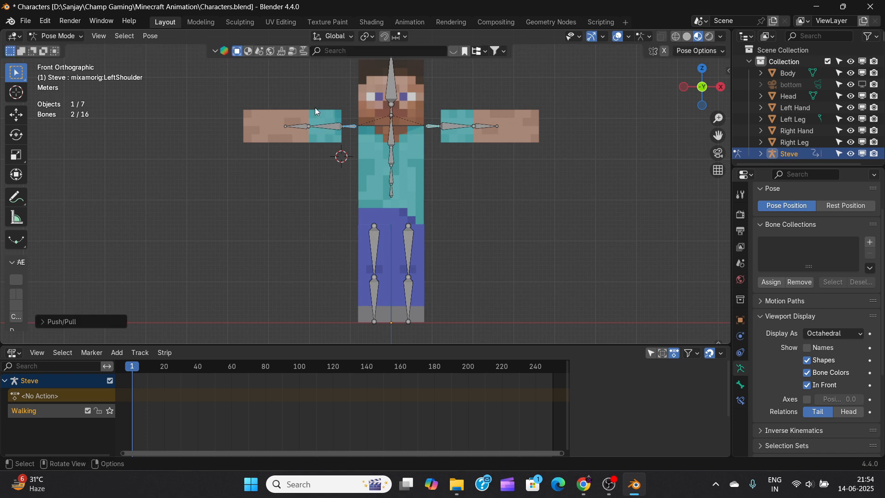
Step: Enlarge both upper arm bones to lengthen them along Steve's sleeves, finishing with a scale of about 1.07
click(320, 127)
shift+click(447, 120)
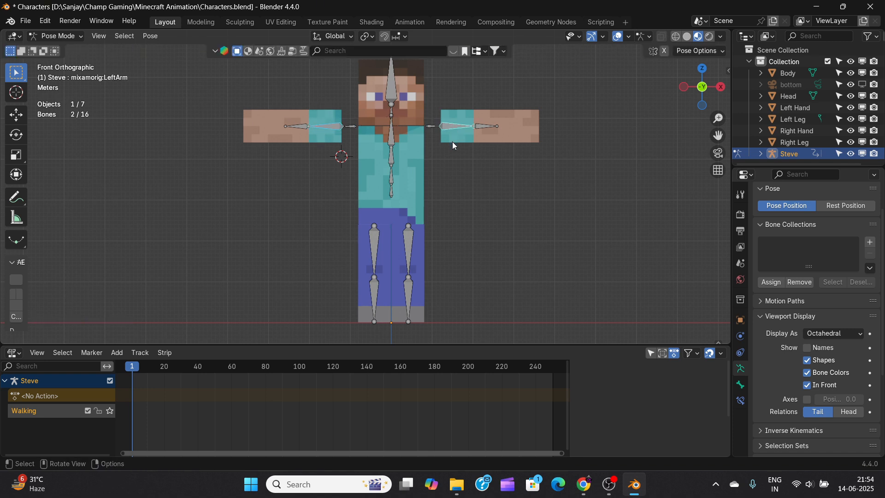
key(s)
click(472, 149)
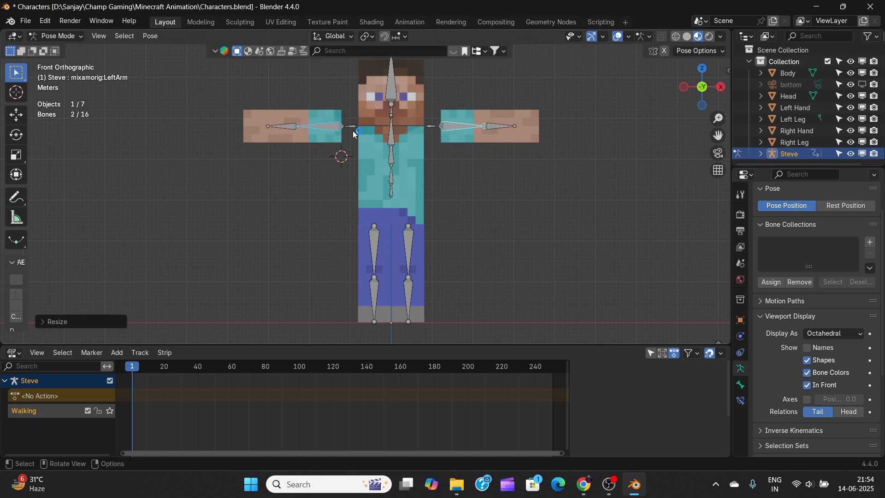
key(s)
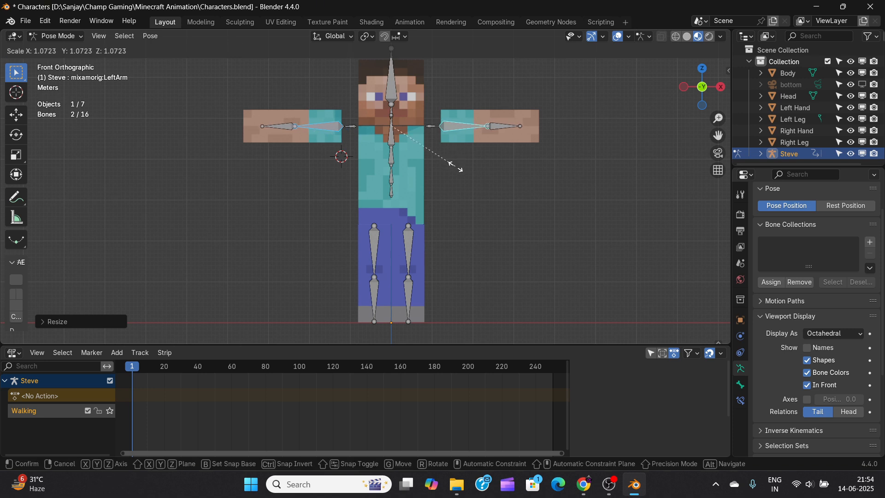
click(422, 154)
Step: Scale up both forearm bones to extend them toward the ends of Steve's hands
click(277, 128)
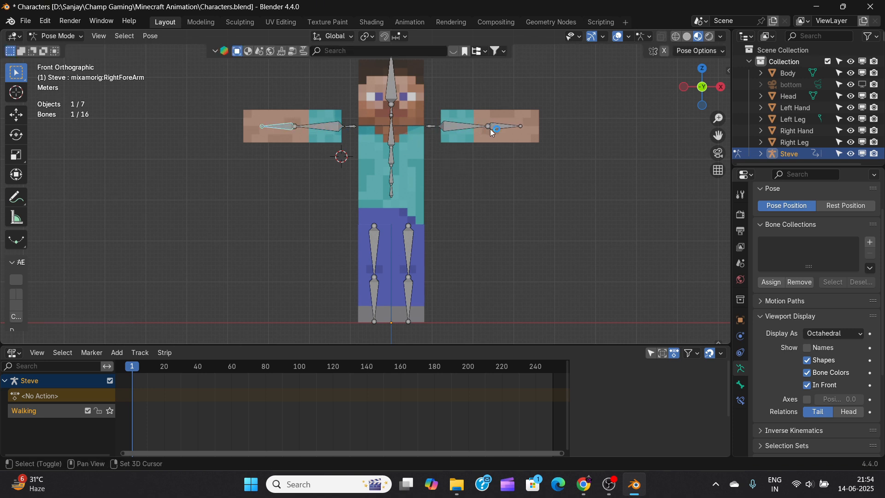
shift+click(506, 126)
key(s)
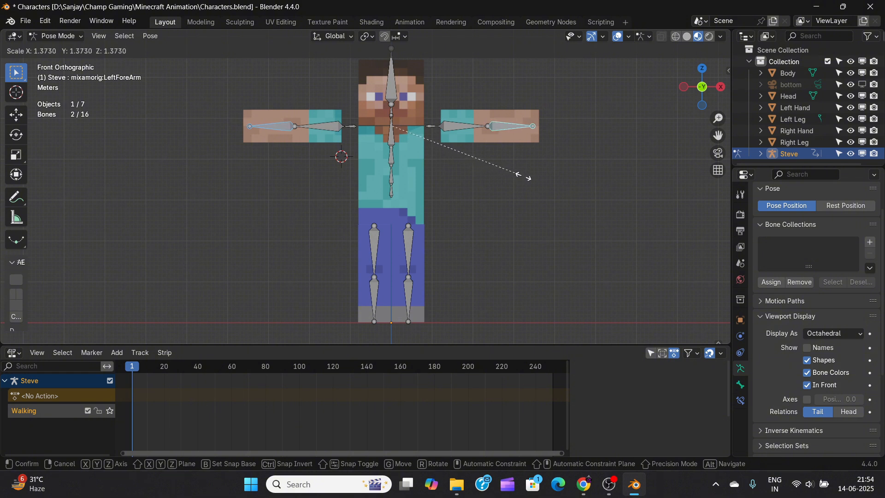
click(512, 175)
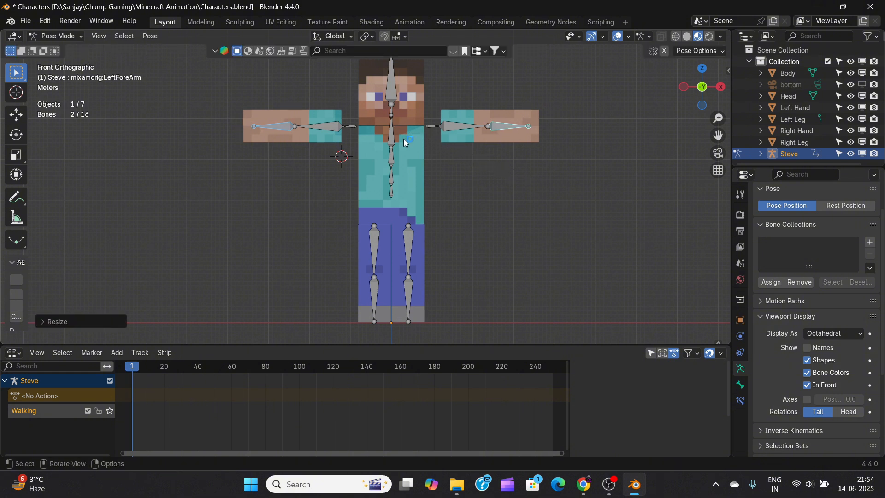
Step: Scale both upper arm bones by about 1.087 so the arm chains span Steve's arms, and clear the selection
click(341, 126)
shift+click(446, 123)
key(s)
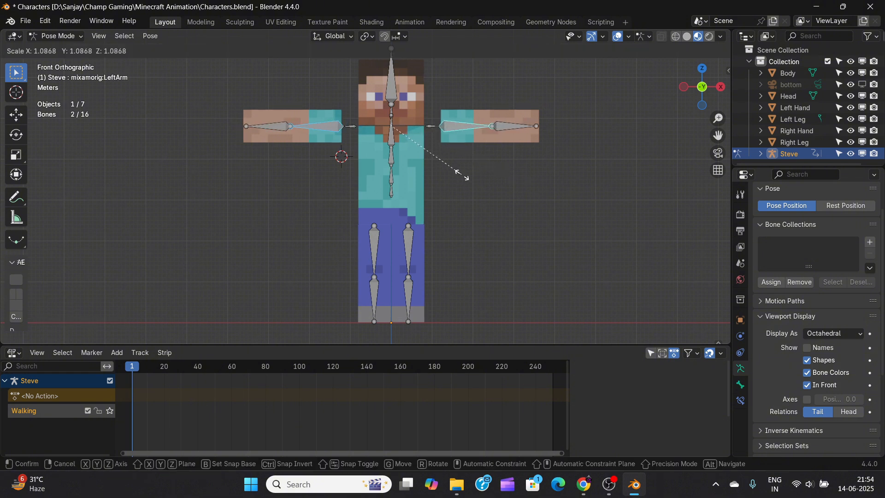
click(463, 176)
click(468, 149)
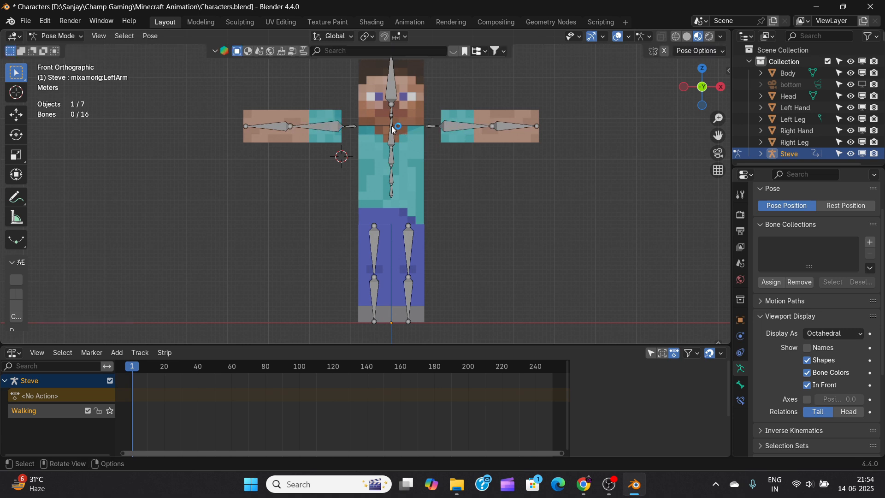
Step: Apply the current pose of all armature bones as the rest pose
mouse_move(396, 129)
middle_down()
mouse_move(444, 131)
mouse_move(392, 134)
middle_up()
key(a)
click(145, 39)
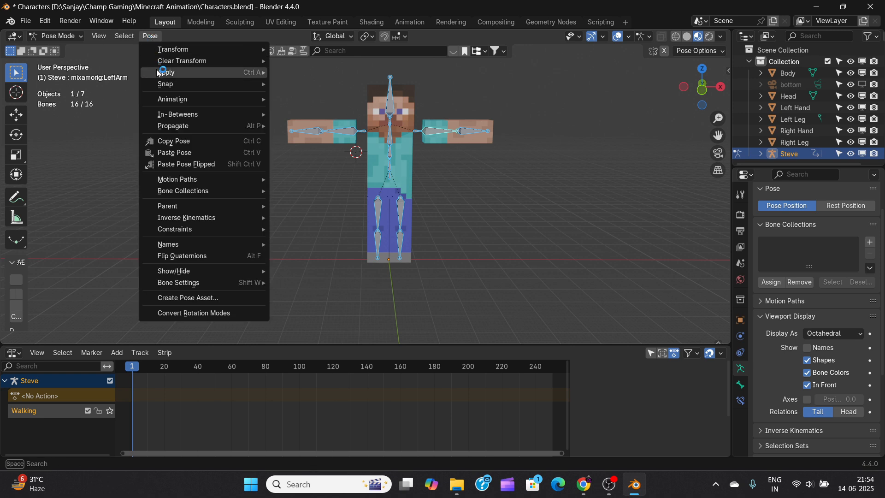
mouse_move(194, 73)
click(314, 72)
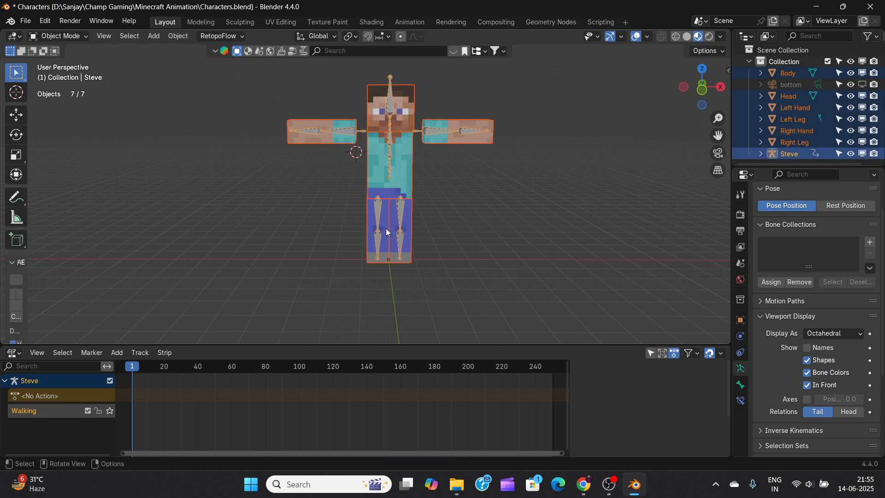
Step: Parent all of Steve's body parts to the armature with Automatic Weights and delete the hidden bottom object
key(ctrl+p)
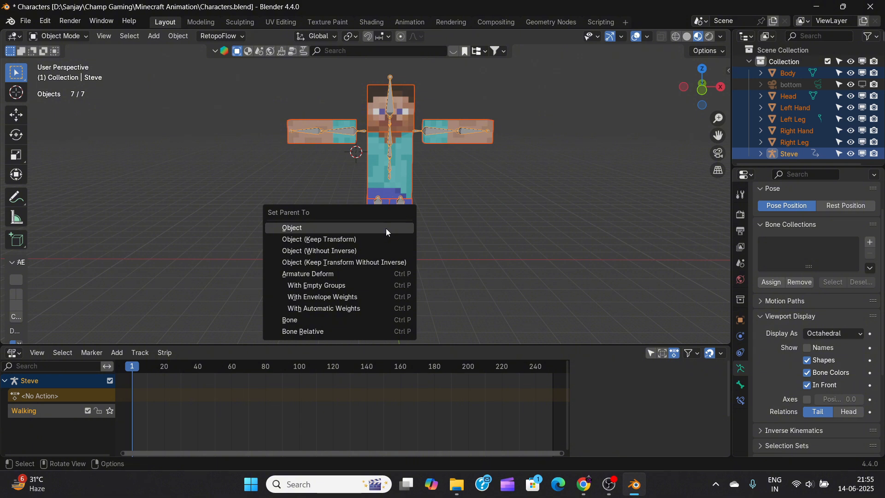
click(347, 308)
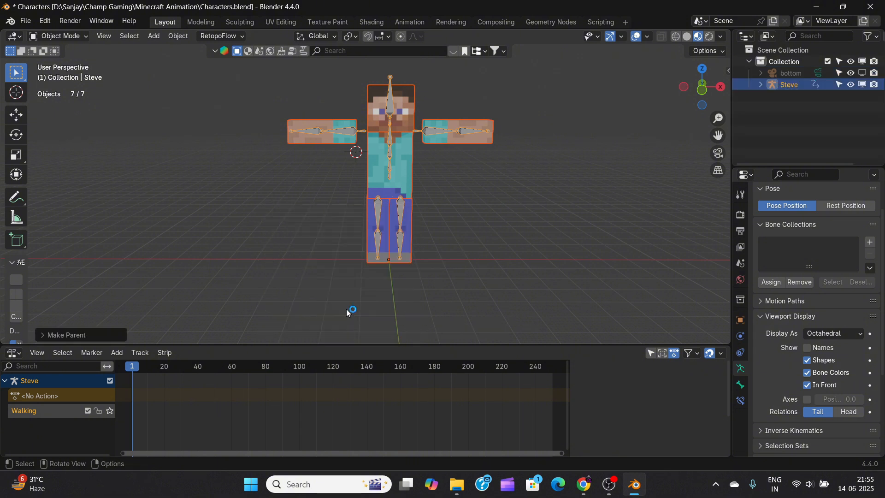
click(802, 73)
key(x)
scroll(405, 132, up, 6)
scroll(405, 132, down, 6)
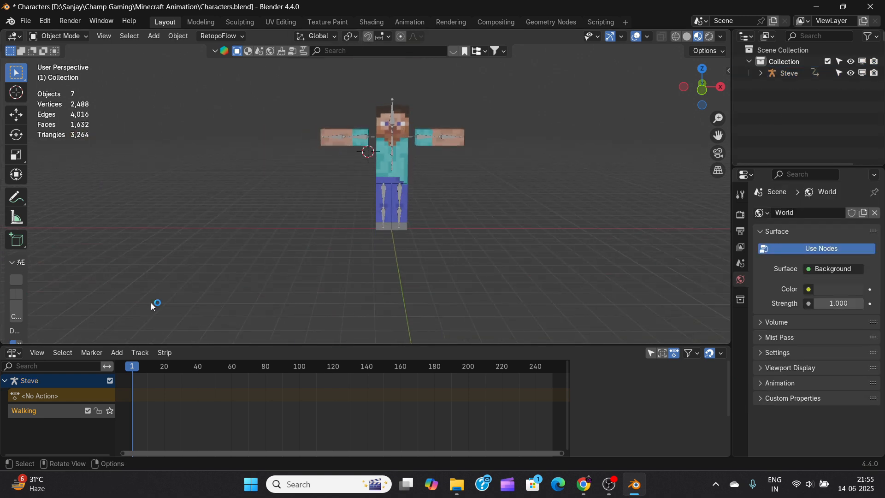
Step: Add the Walking action strip to Steve's Walking track at frame 1
click(117, 353)
click(138, 364)
click(148, 350)
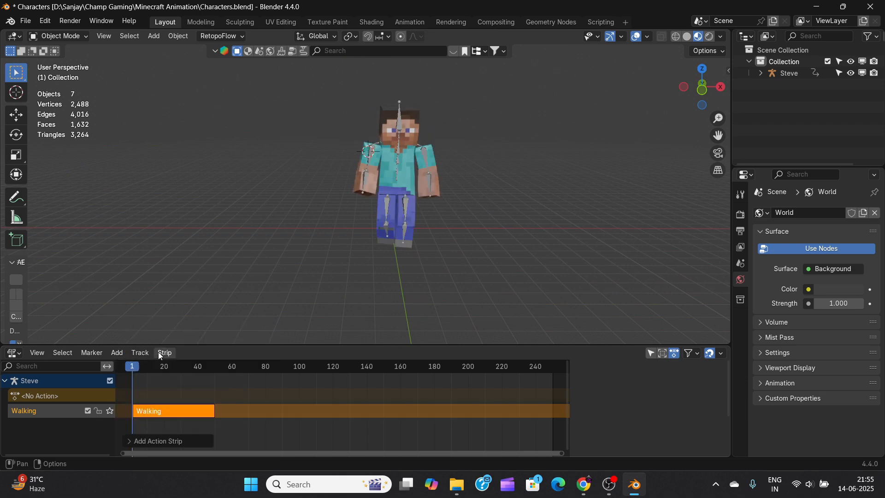
Step: Play the walk animation and examine from several sides how Steve's arm and leg meshes deform
key(space)
scroll(179, 298, up, 4)
middle_drag(168, 325, 392, 207)
scroll(397, 216, down, 4)
click(559, 197)
middle_drag(559, 197, 415, 194)
scroll(493, 194, up, 4)
scroll(492, 194, down, 8)
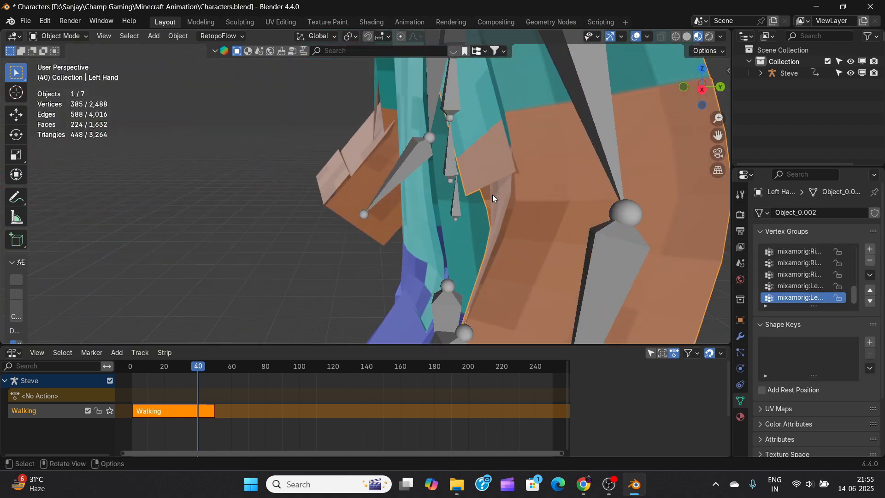
middle_drag(493, 195, 433, 209)
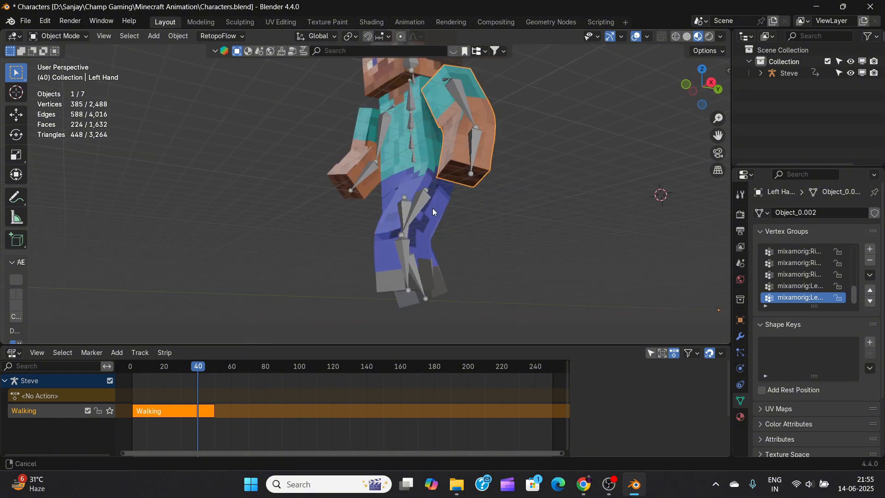
scroll(432, 208, up, 8)
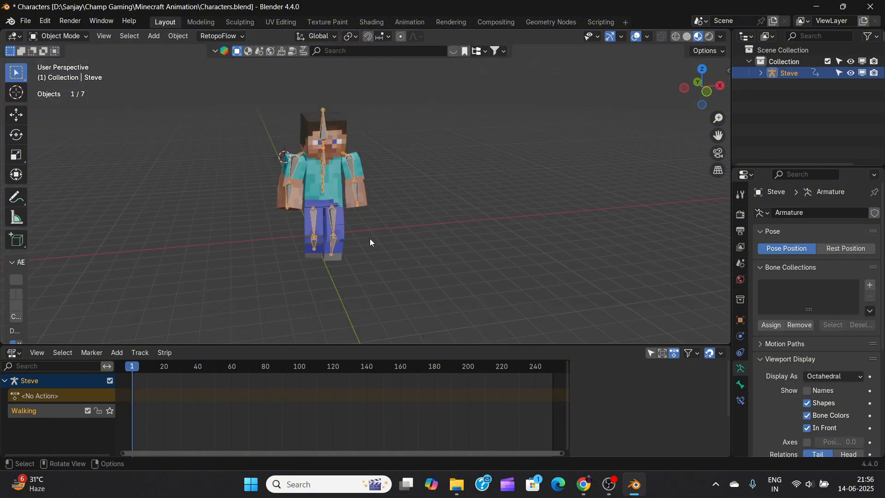
Step: Zero out the Steve rig with the Mixamo Control Rig tools and return to Object Mode
key(n)
click(647, 134)
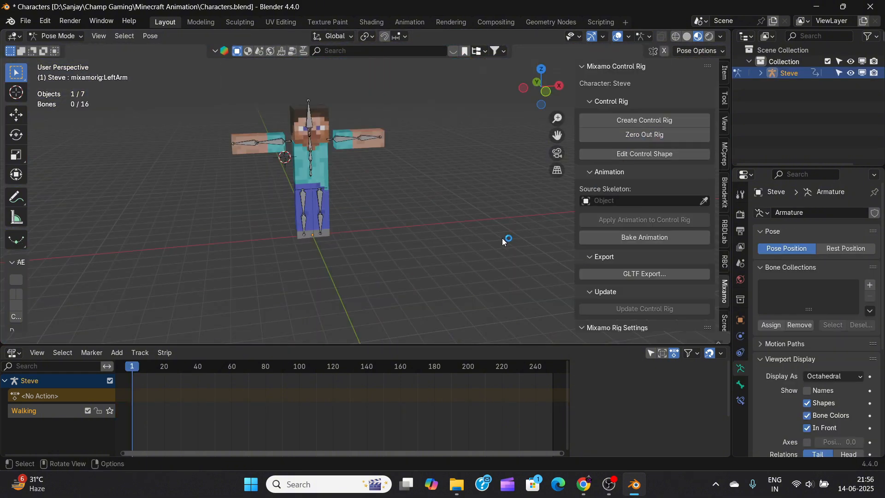
key(Tab)
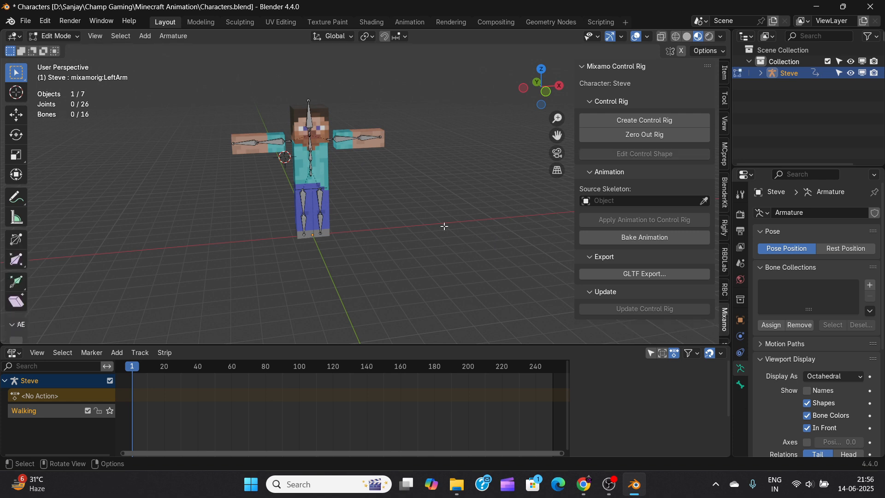
key(n)
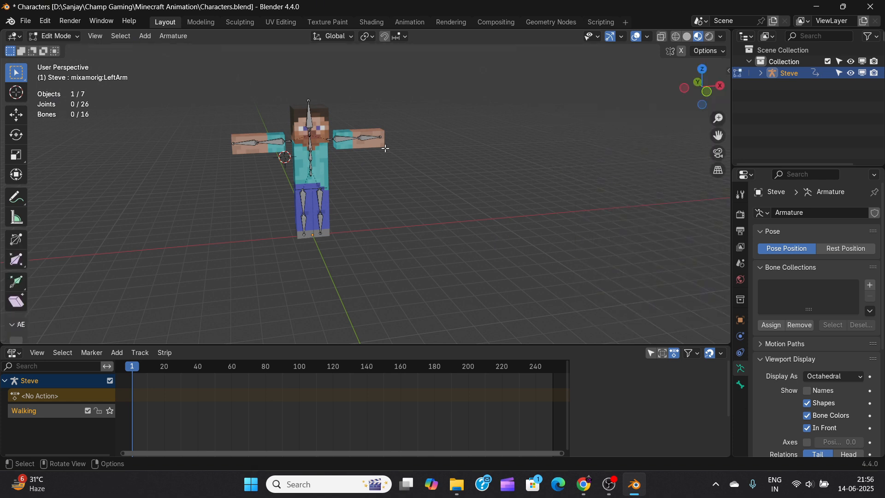
shift+middle_drag(417, 181, 463, 232)
scroll(459, 231, up, 3)
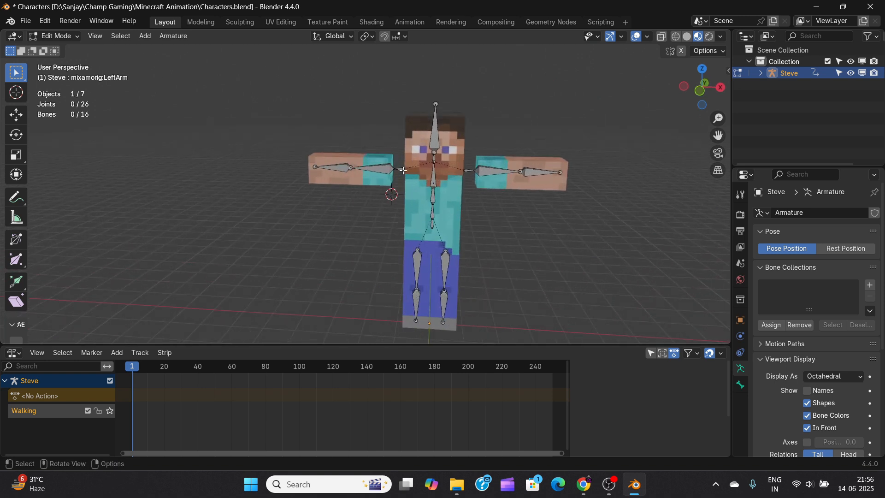
click(53, 36)
click(51, 43)
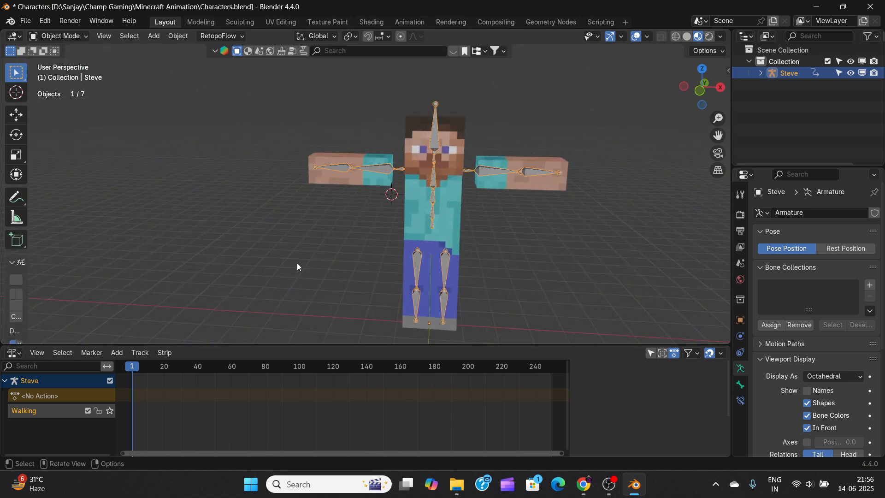
Step: Merge all vertices of the Right Hand mesh by distance in Edit Mode and show the merge settings
click(297, 263)
middle_drag(306, 252, 274, 246)
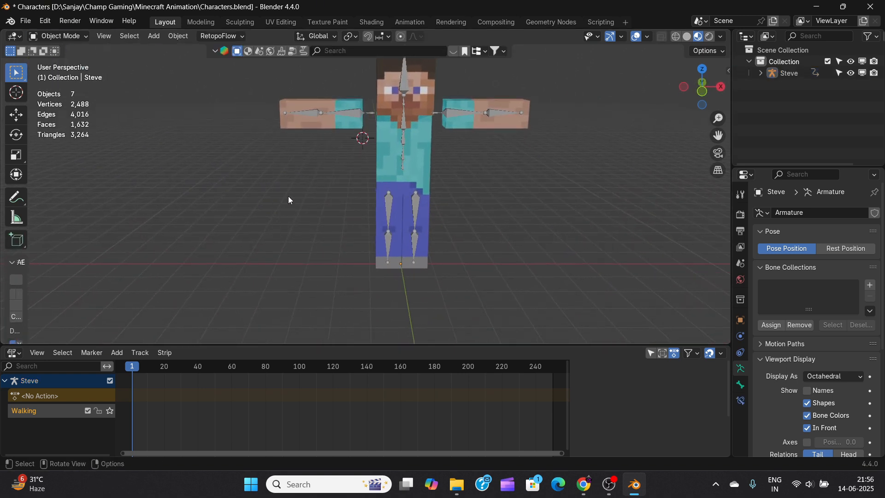
shift+middle_drag(288, 198, 247, 228)
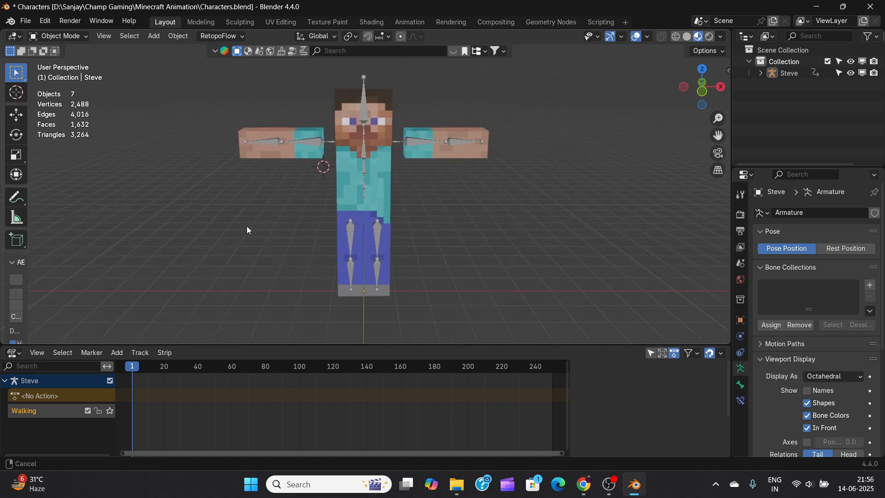
click(242, 138)
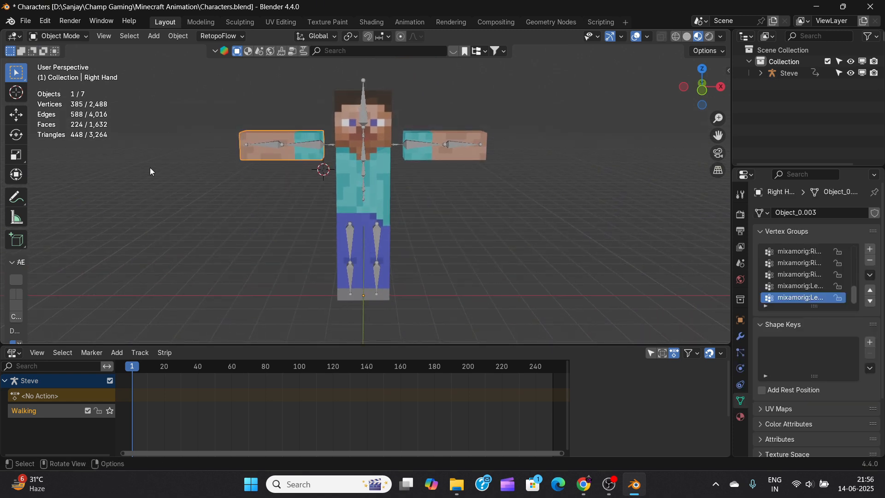
click(53, 35)
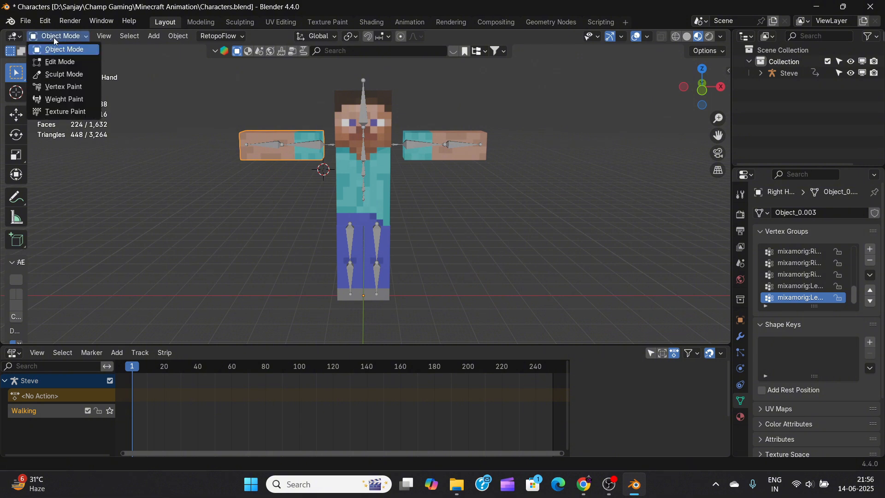
click(57, 62)
key(a)
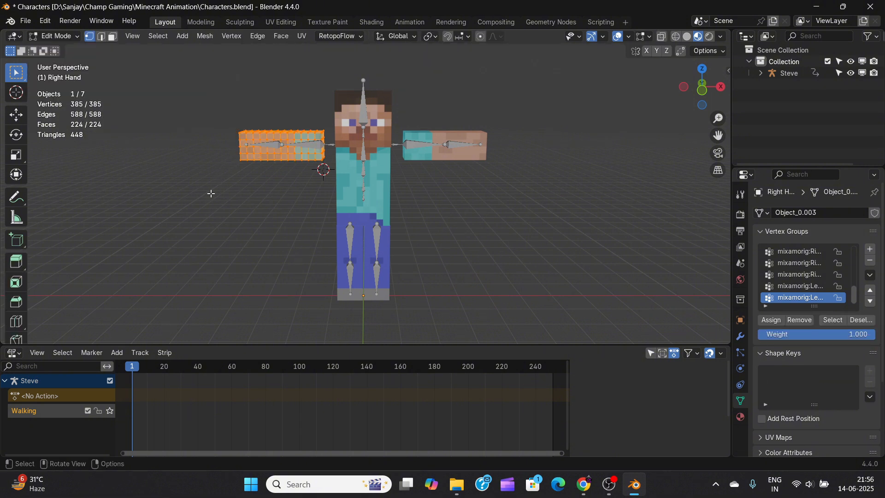
middle_drag(211, 194, 230, 211)
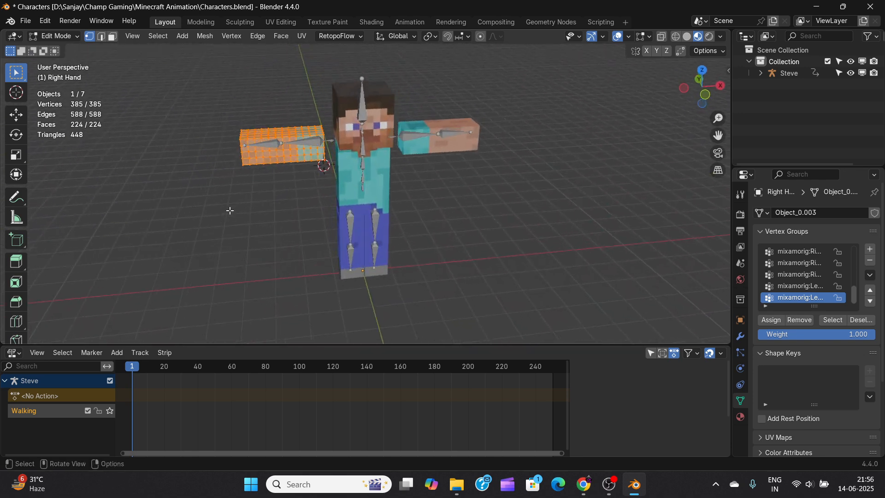
key(m)
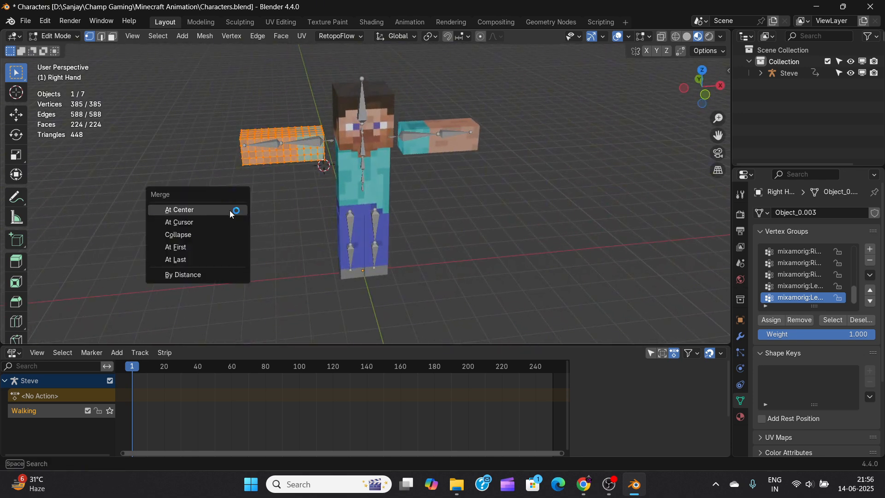
click(186, 276)
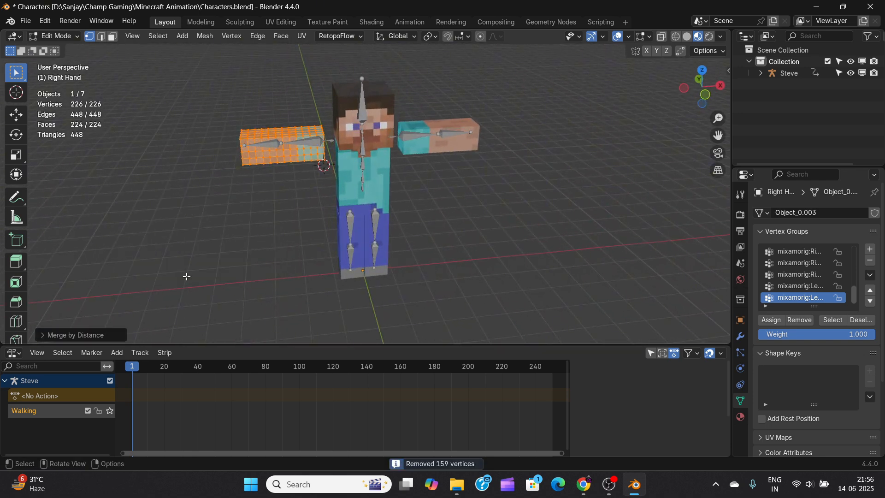
click(59, 338)
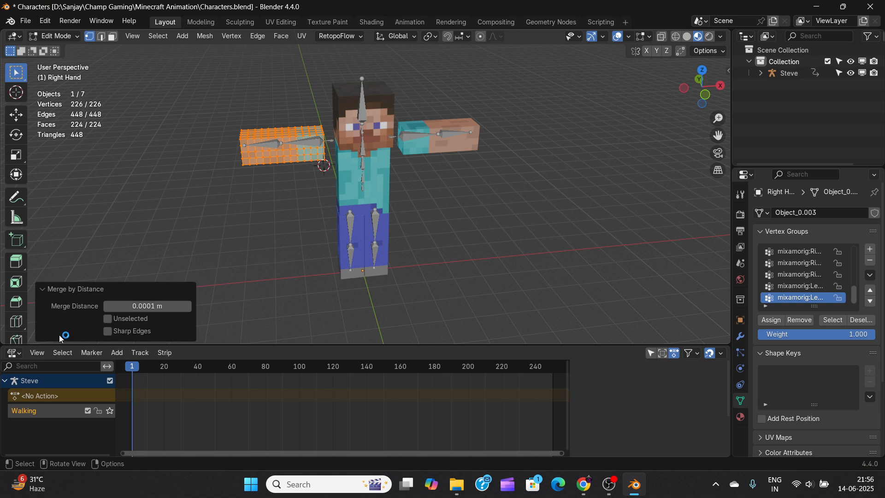
Step: Set the Right Hand mesh's merge distance to 0.0501 m and return to Object Mode
click(188, 306)
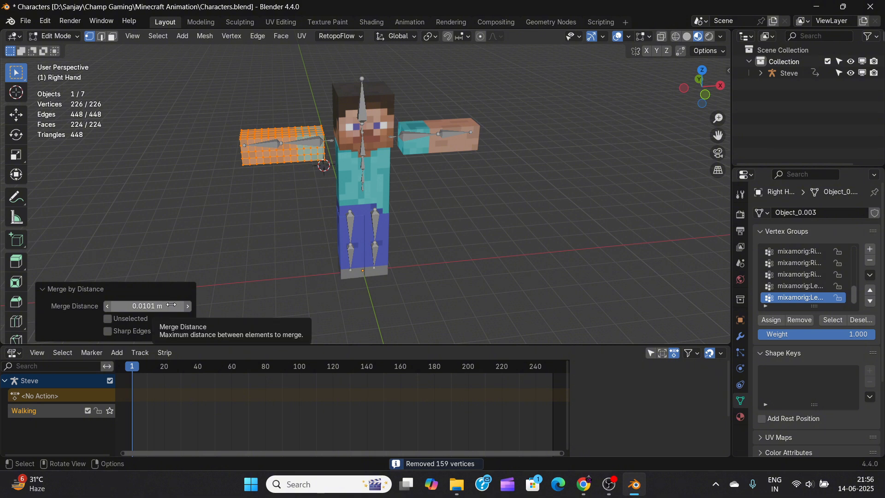
click(188, 306)
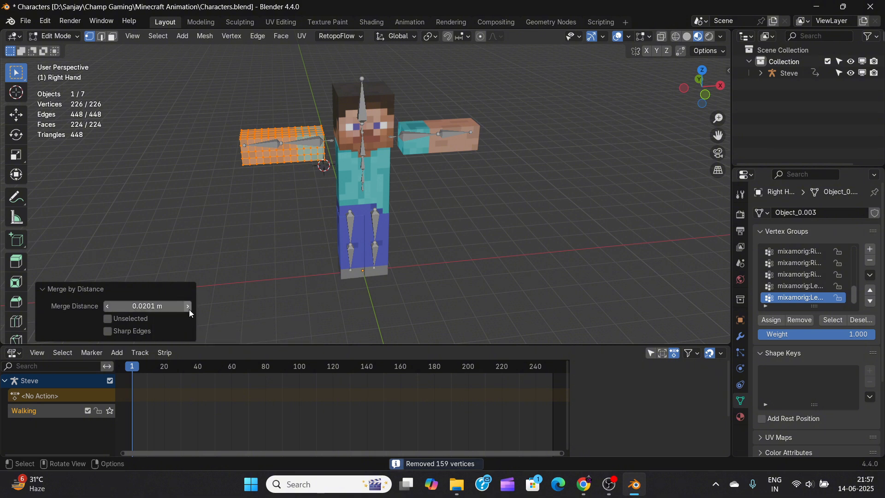
click(188, 306)
click(188, 306)
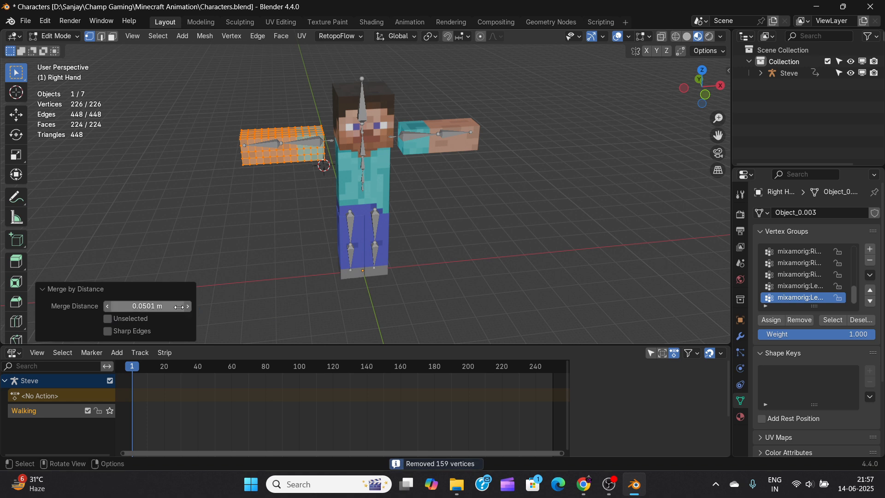
click(157, 306)
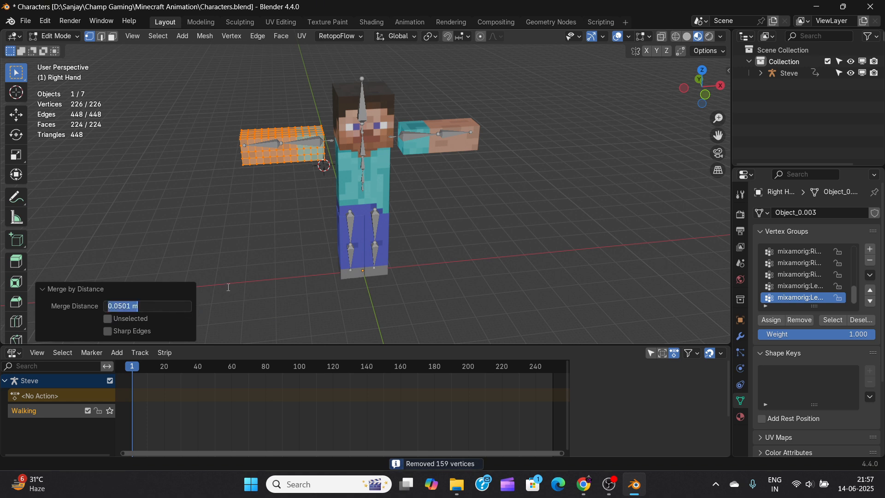
key(Return)
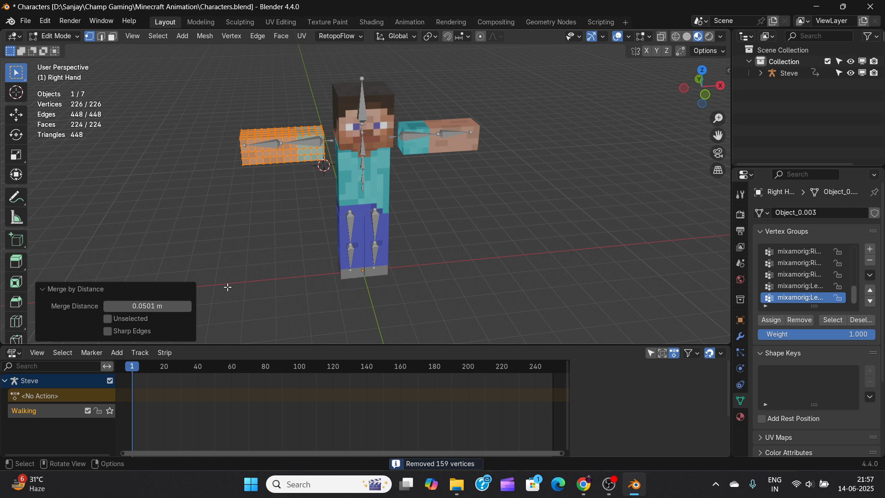
key(Tab)
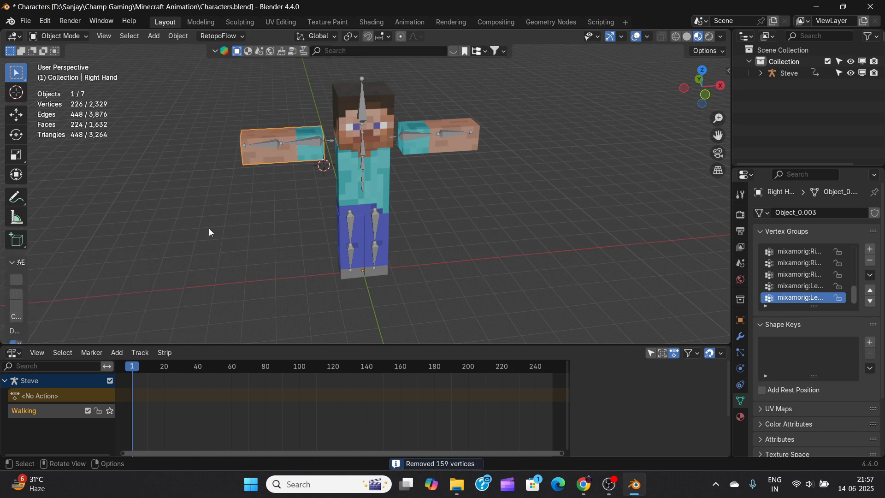
Step: Merge the vertices of Steve's remaining meshes by distance, using 0.0501 m on the Left Leg and 0.05 m on the Head, and save the file
scroll(342, 120, up, 4)
scroll(327, 173, down, 5)
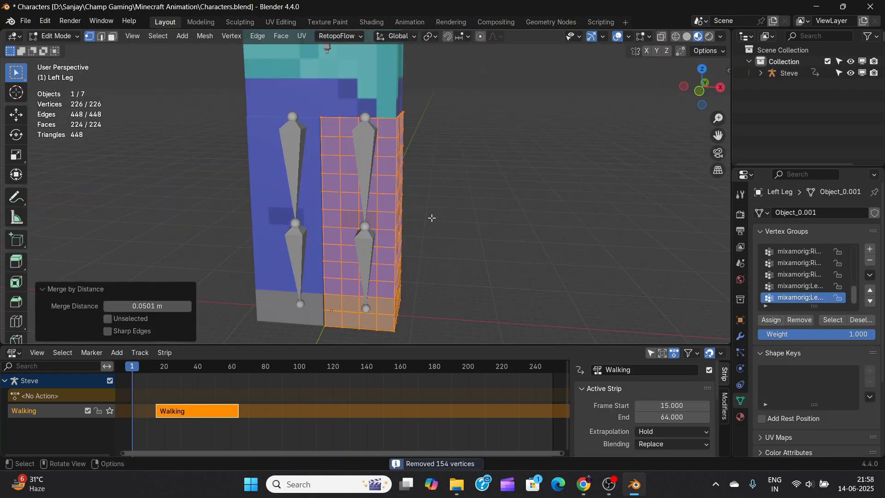
key(Tab)
click(253, 215)
key(Tab)
key(Tab)
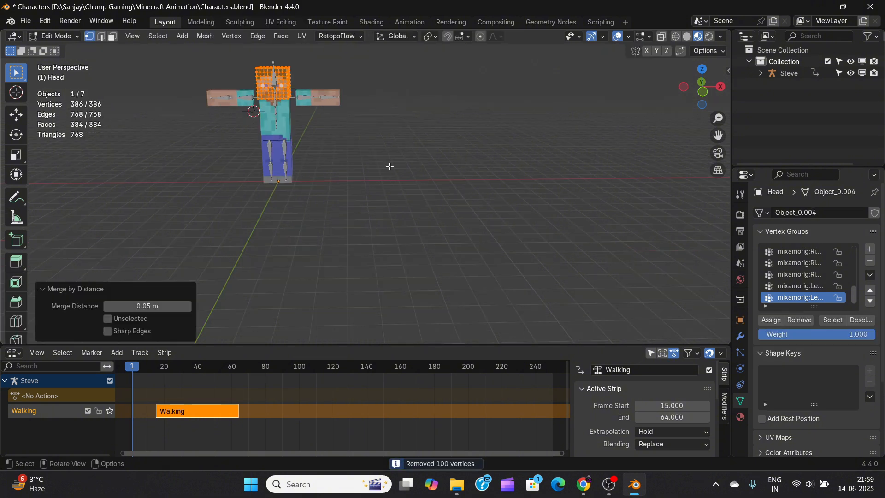
key(Tab)
key(ctrl+s)
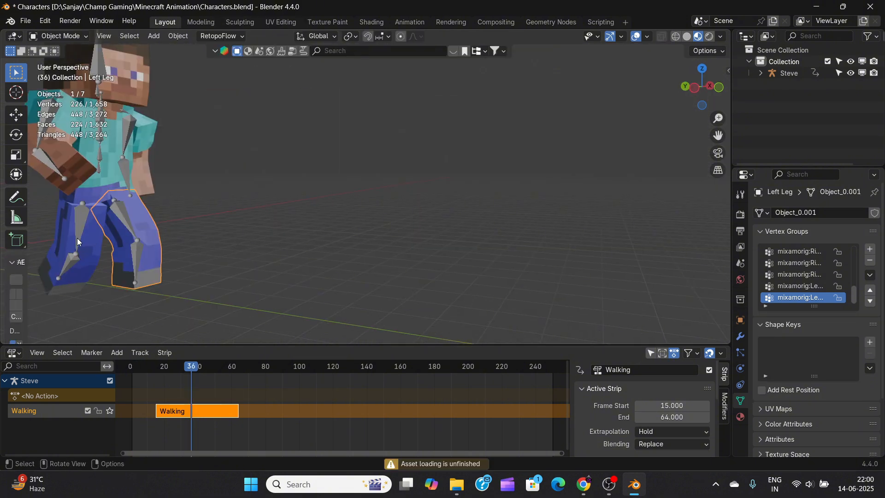
Step: Apply Shade Auto Smooth with a 30° angle to the Right Leg and Right Hand meshes
click(68, 243)
middle_drag(68, 243, 143, 262)
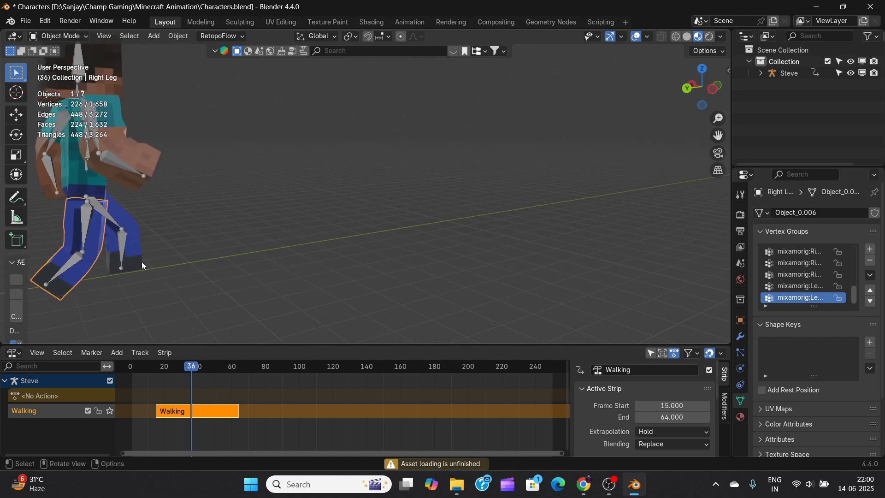
right_click(82, 247)
click(82, 247)
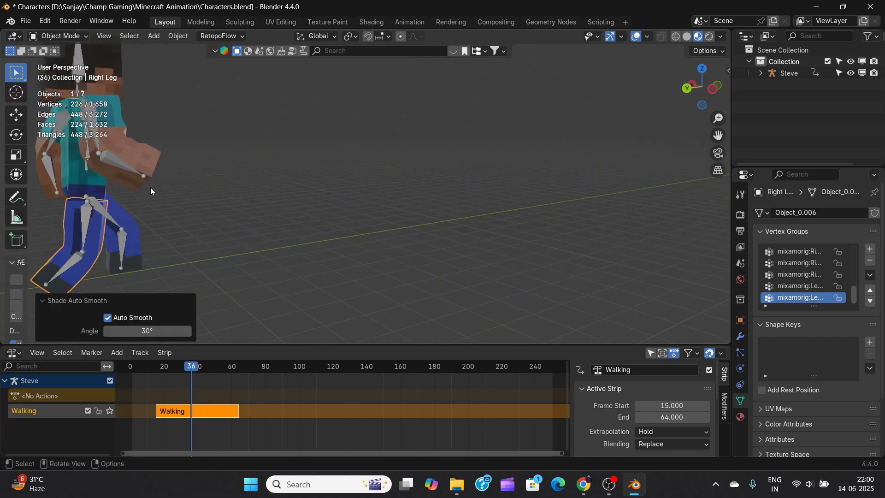
click(150, 160)
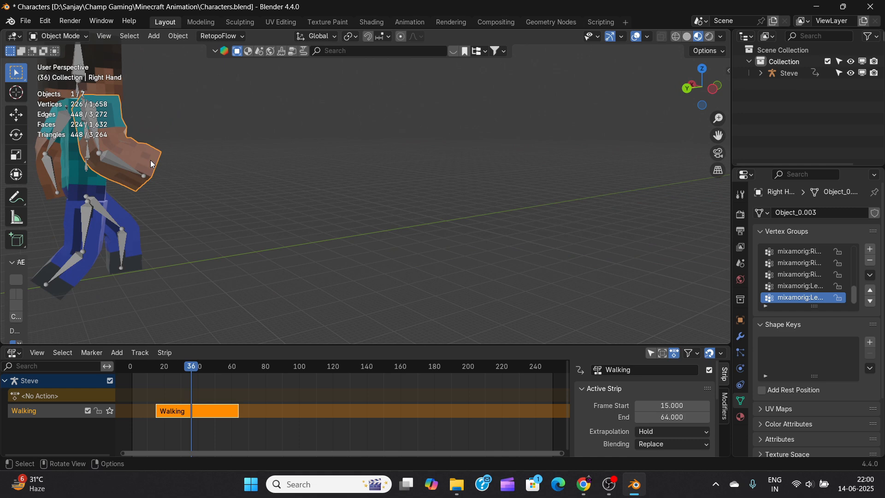
right_click(150, 163)
click(150, 166)
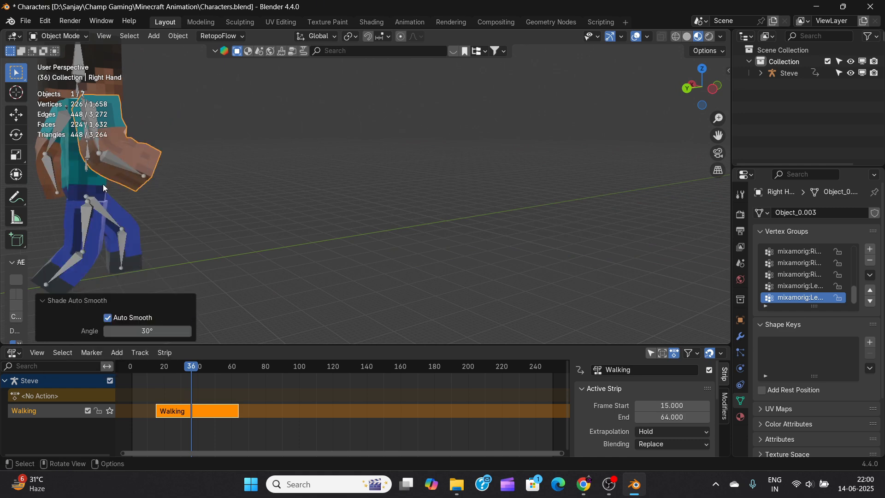
Step: Apply Shade Auto Smooth with a 30° angle to the Body mesh
middle_drag(103, 184, 222, 198)
click(179, 124)
click(174, 148)
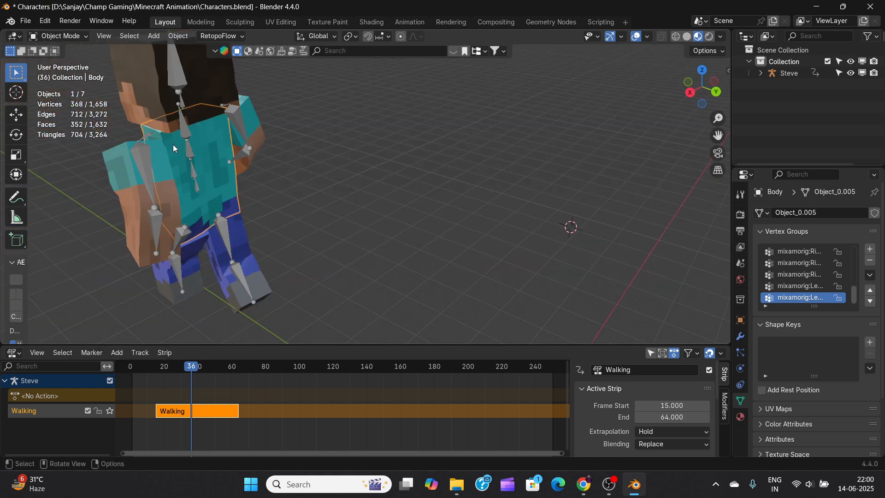
right_click(173, 148)
click(173, 148)
Step: Set the current frame to 0 and zero out the Steve rig
middle_drag(186, 222, 252, 300)
scroll(380, 232, down, 3)
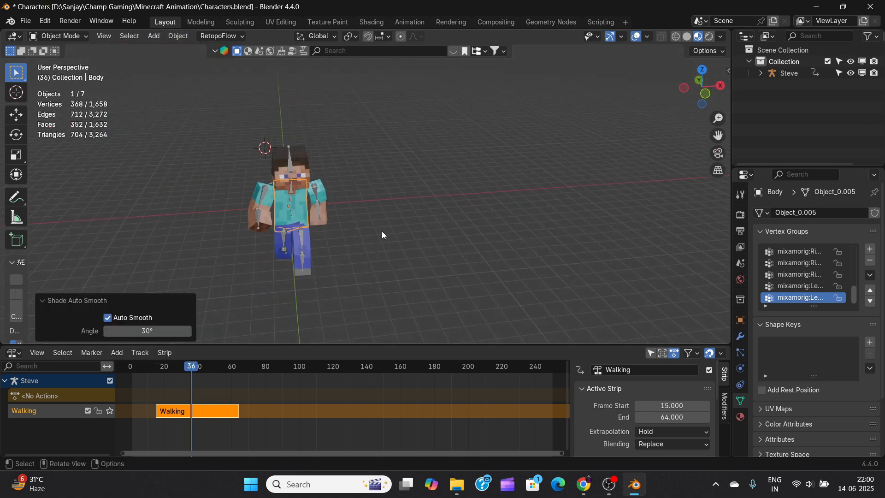
drag(138, 369, 125, 368)
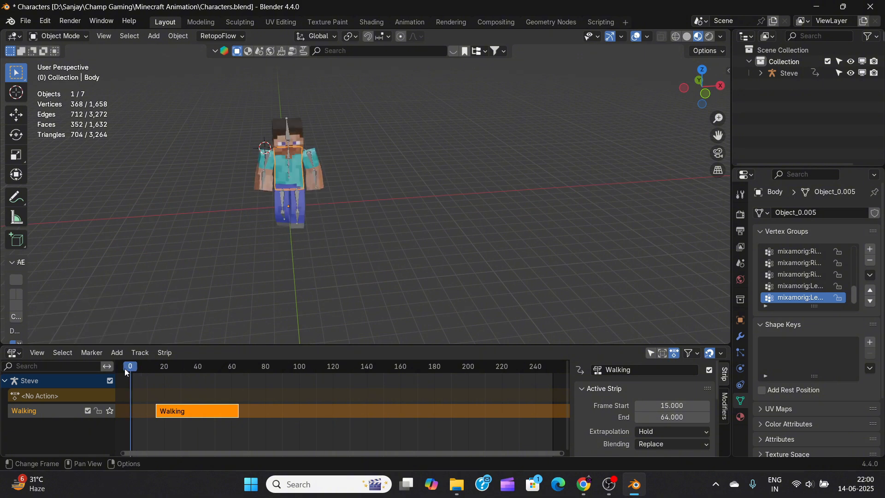
key(n)
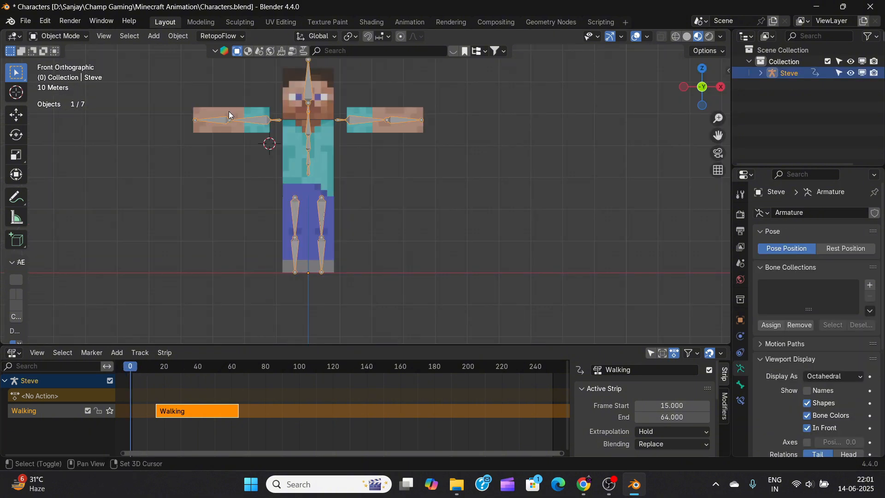
Step: Enter Weight Paint mode on the Right Hand mesh together with the Steve armature and select the RightArm bone
shift+click(228, 112)
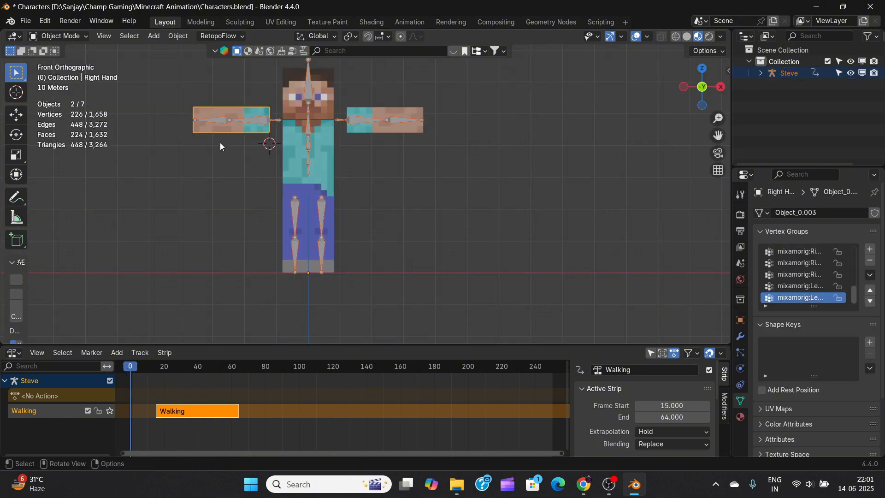
key(ctrl+Tab)
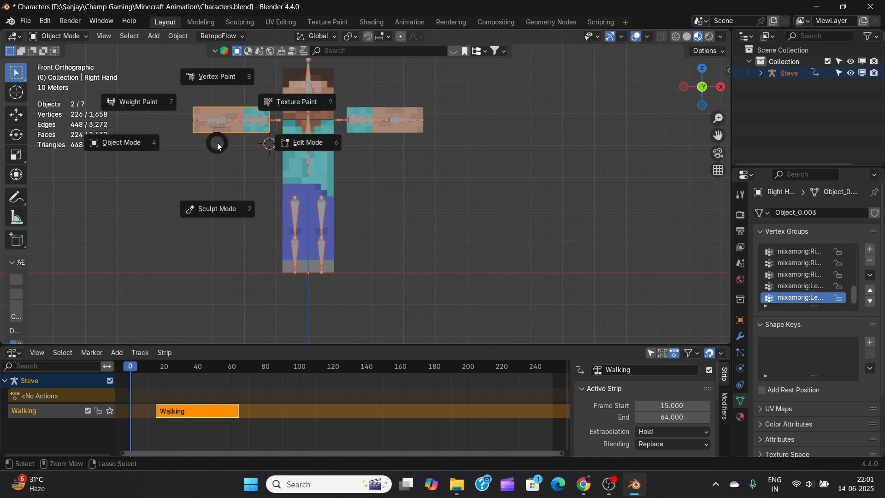
click(141, 101)
scroll(219, 109, up, 4)
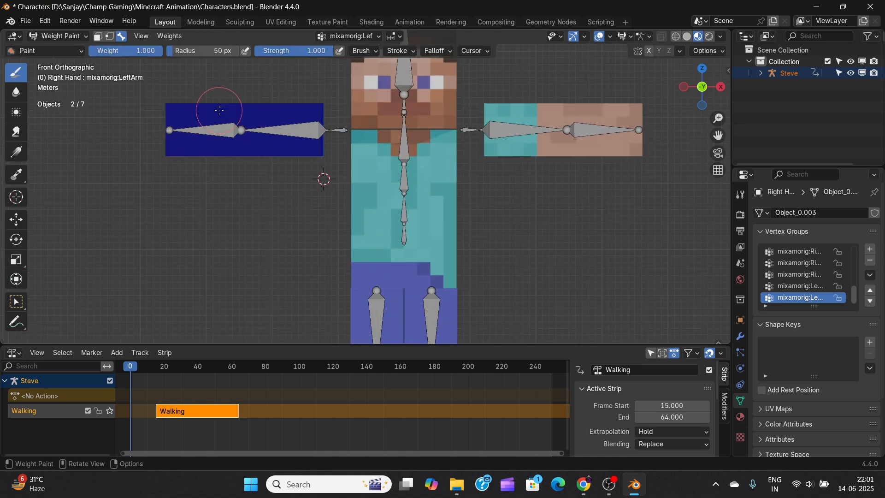
ctrl+click(299, 130)
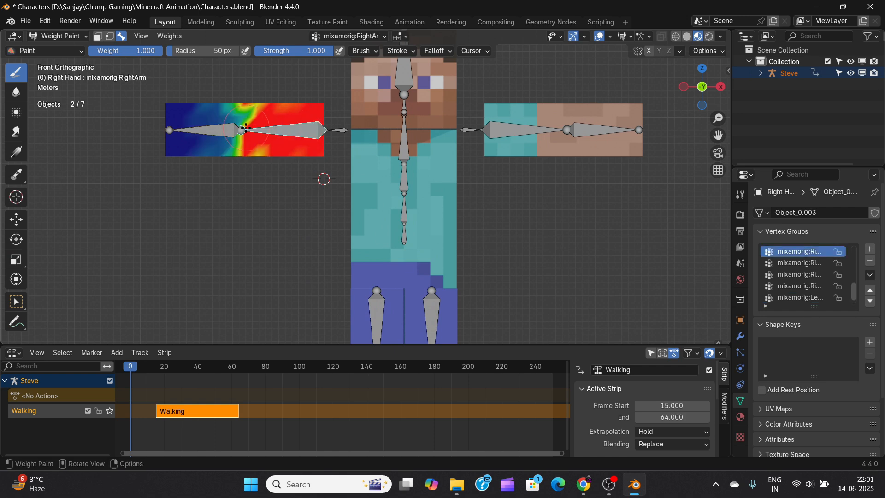
middle_drag(245, 128, 500, 186)
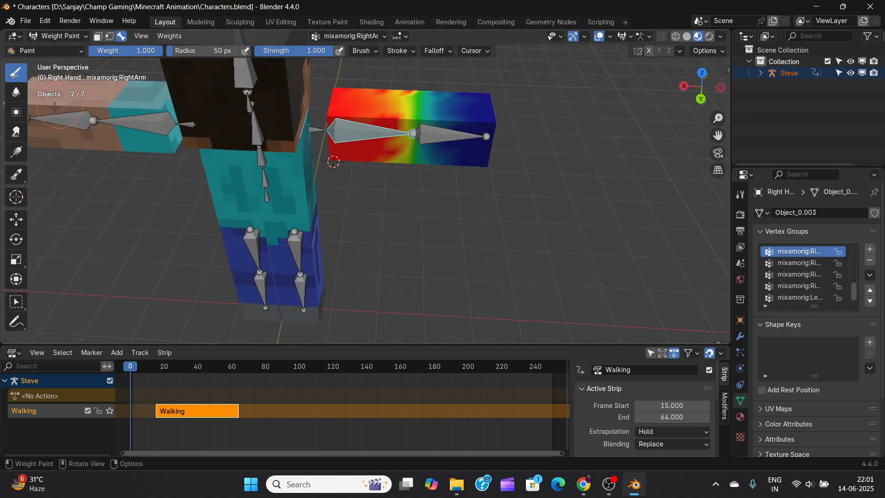
Step: Clear the RightArm weights from the Right Hand mesh with the linear Gradient tool at weight 0
click(16, 152)
drag(327, 129, 553, 133)
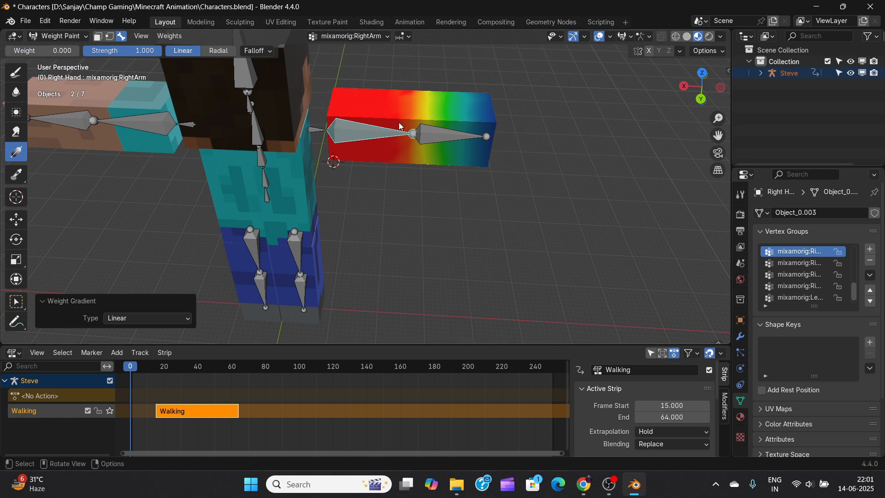
drag(328, 140, 542, 132)
scroll(373, 128, up, 3)
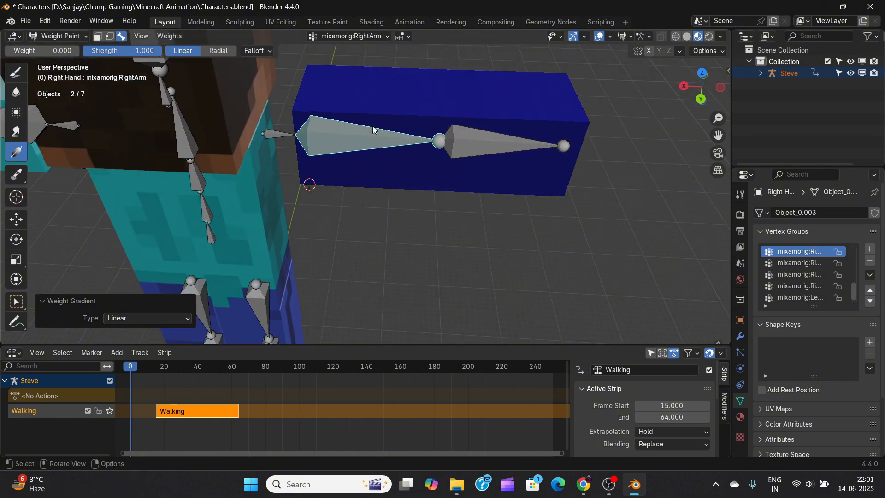
Step: Select the RightForeArm bone and clear its weights from the Right Hand mesh with linear gradients at weight 0
click(281, 136)
mouse_move(290, 140)
middle_down()
mouse_move(450, 150)
mouse_move(369, 129)
mouse_move(395, 145)
mouse_move(424, 117)
mouse_move(343, 134)
mouse_move(342, 97)
middle_up()
click(424, 109)
mouse_move(342, 97)
mouse_down()
mouse_move(572, 131)
mouse_move(881, 197)
mouse_up()
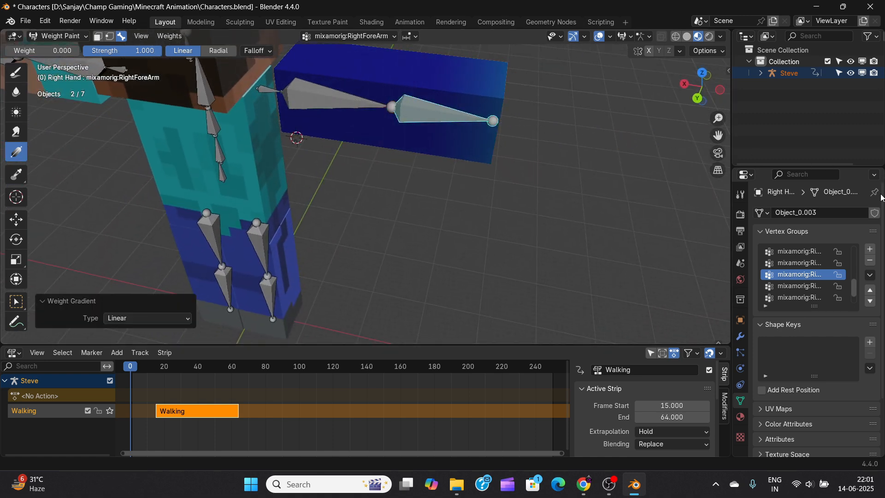
drag(520, 115, 721, 145)
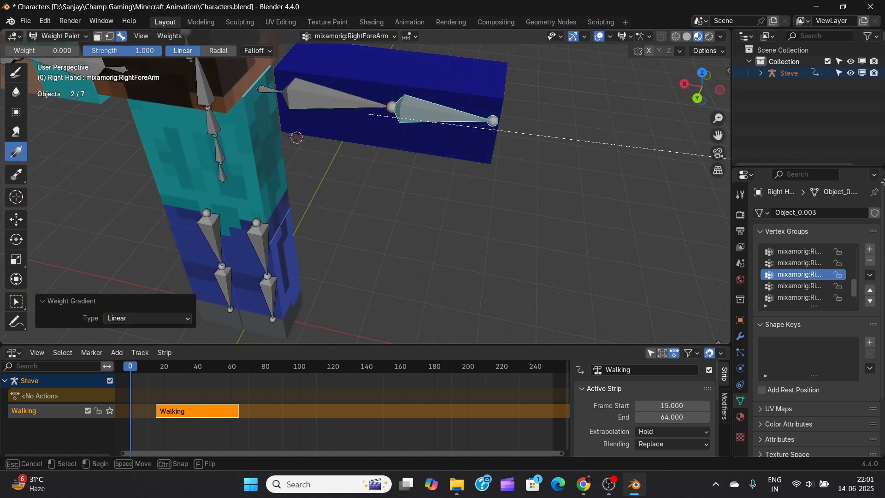
drag(881, 182, 878, 182)
drag(343, 119, 556, 144)
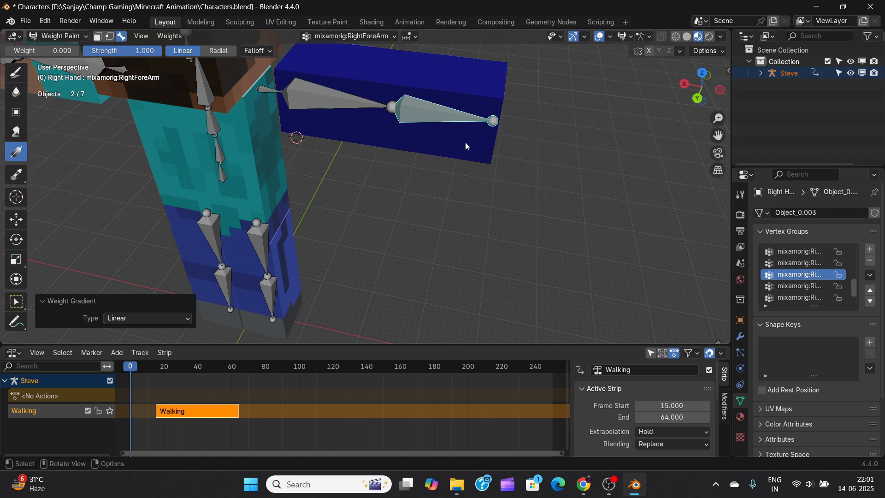
Step: Apply a linear weight gradient of 1.000 for the RightArm bone from the shoulder past the hand end, in front view with wireframe shading
ctrl+click(298, 97)
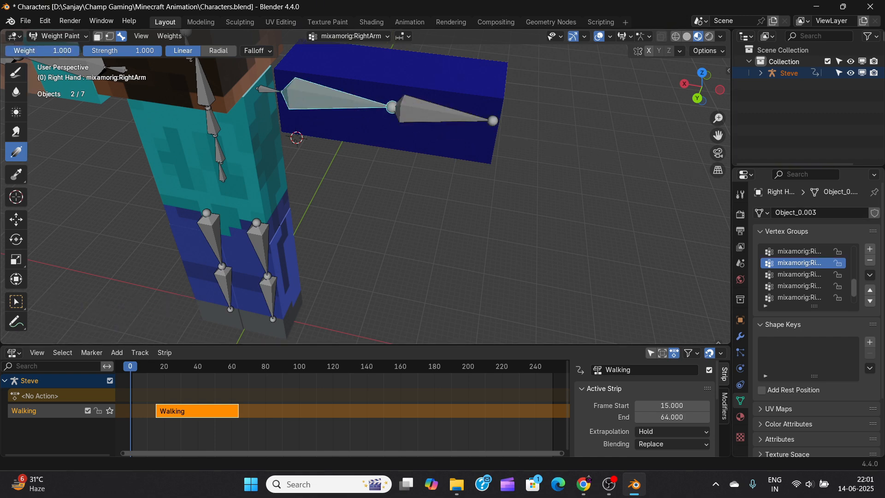
scroll(372, 122, up, 3)
scroll(344, 106, down, 4)
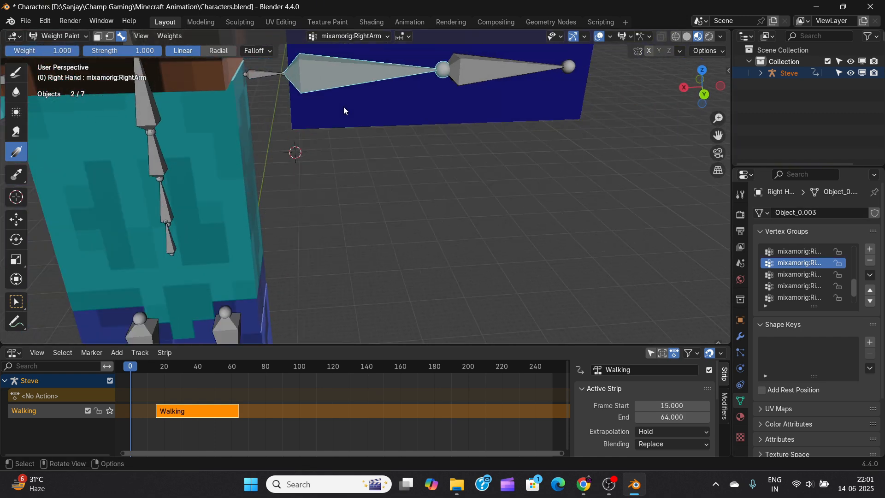
middle_drag(353, 93, 326, 151)
key(KP_1)
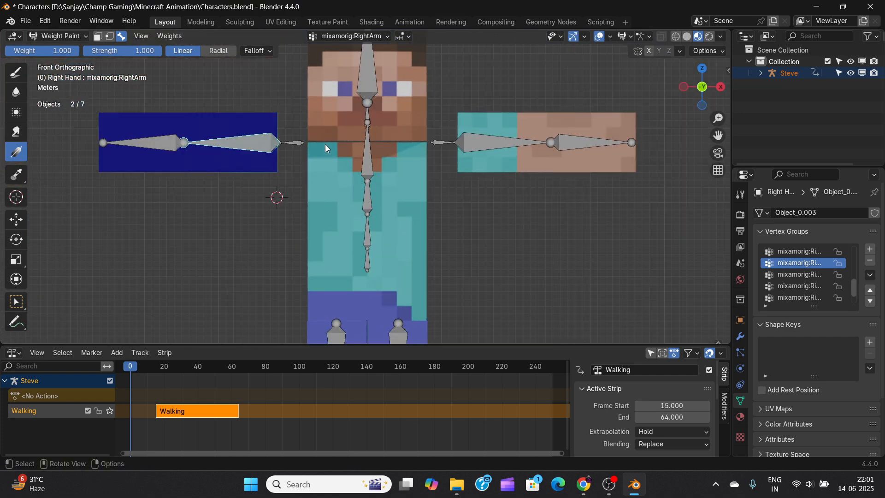
click(677, 37)
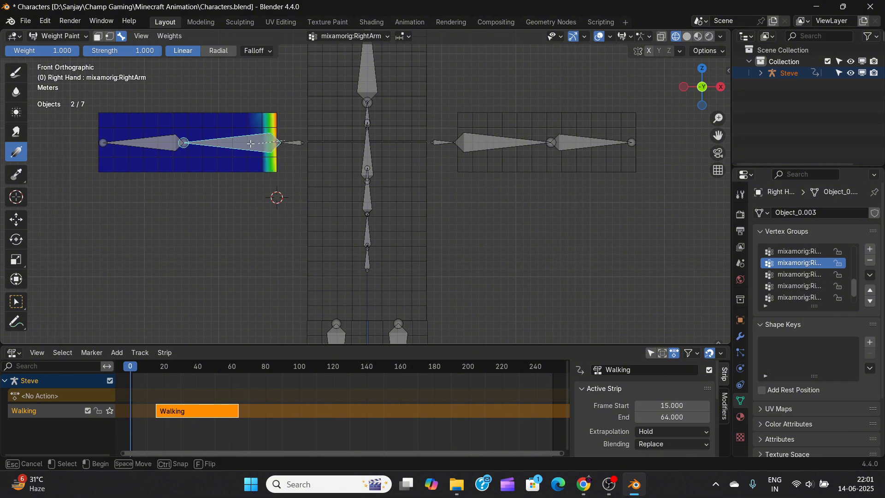
drag(250, 143, 62, 139)
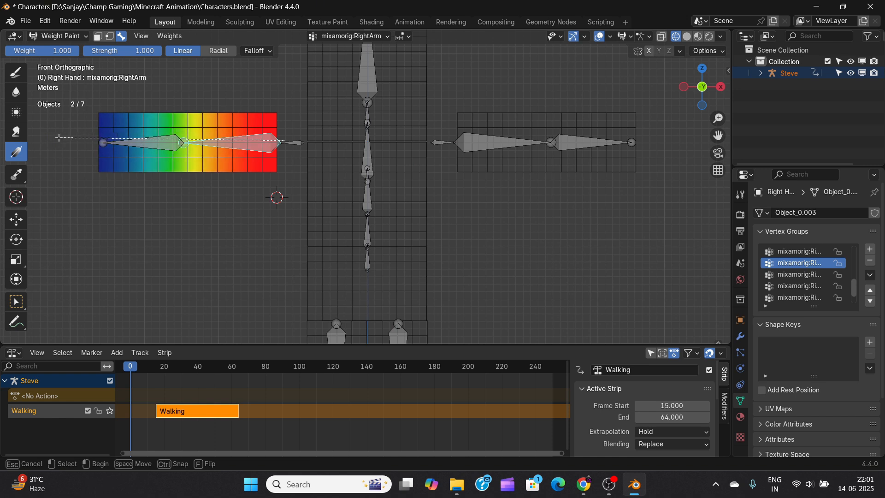
drag(56, 138, 56, 138)
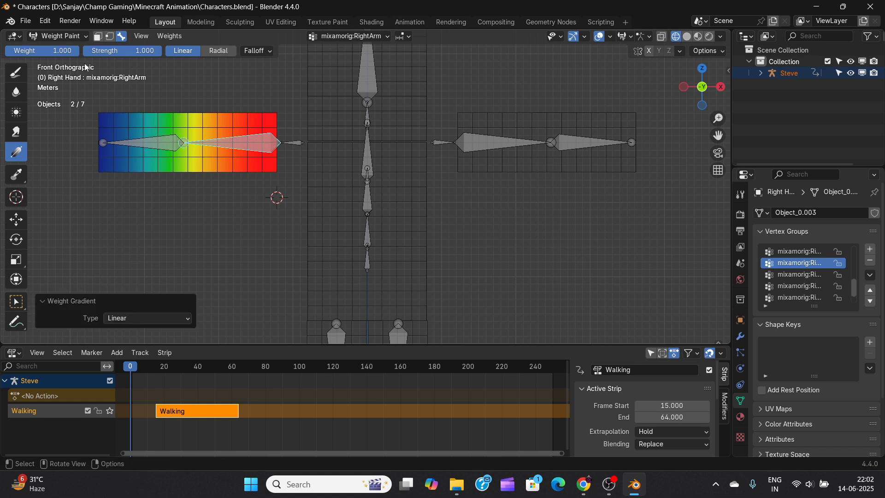
Step: Paint the shoulder half of the Right Hand mesh to weight 1.000 for the RightArm bone with the Paint brush
click(15, 72)
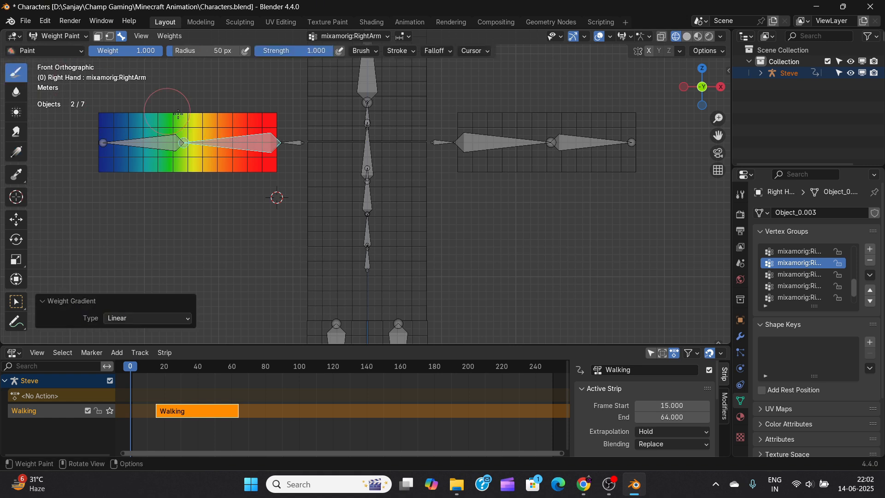
drag(231, 127, 217, 169)
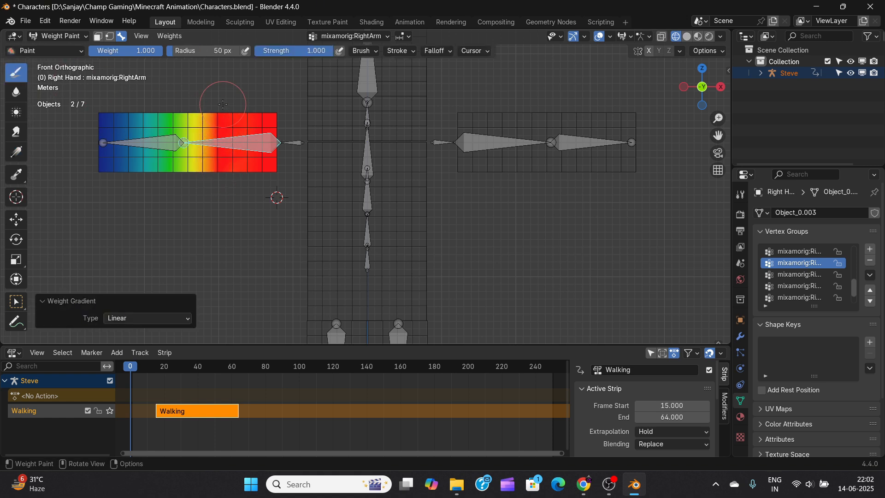
drag(251, 134, 240, 143)
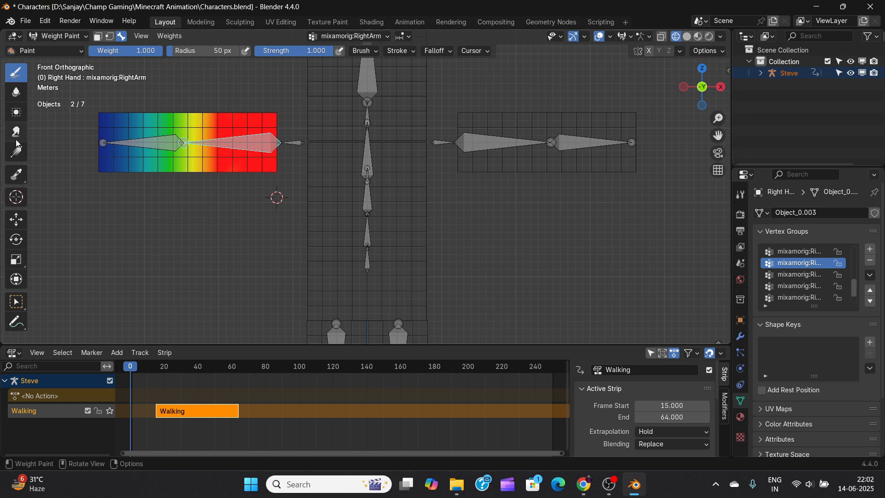
Step: Apply a linear weight gradient of 1.000 for the RightForeArm bone from the hand end past the shoulder, in front view
click(16, 153)
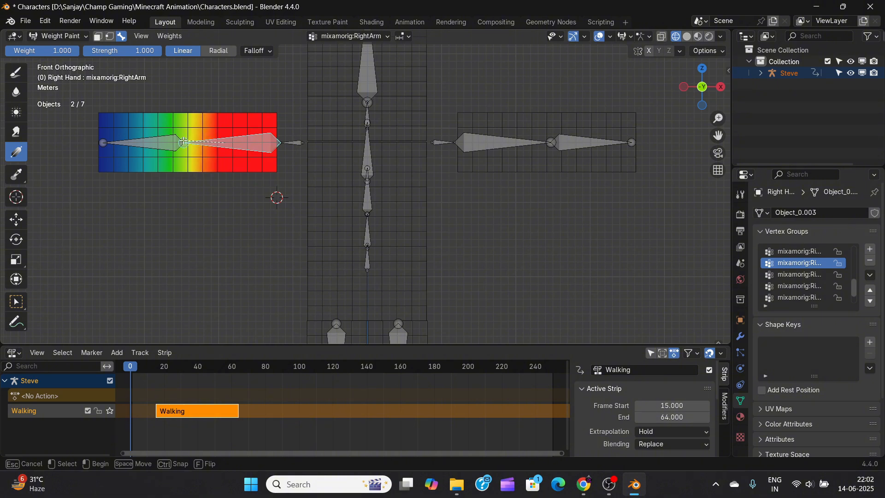
drag(183, 141, 187, 137)
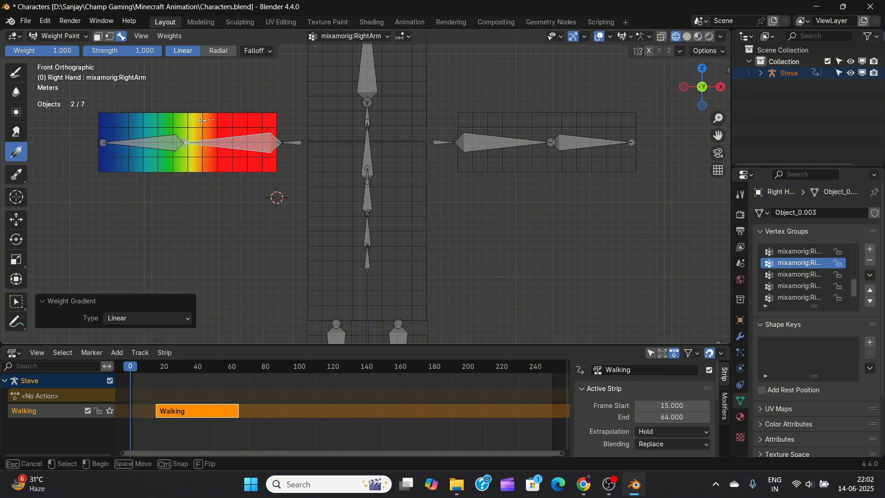
middle_drag(221, 140, 239, 148)
scroll(239, 149, down, 3)
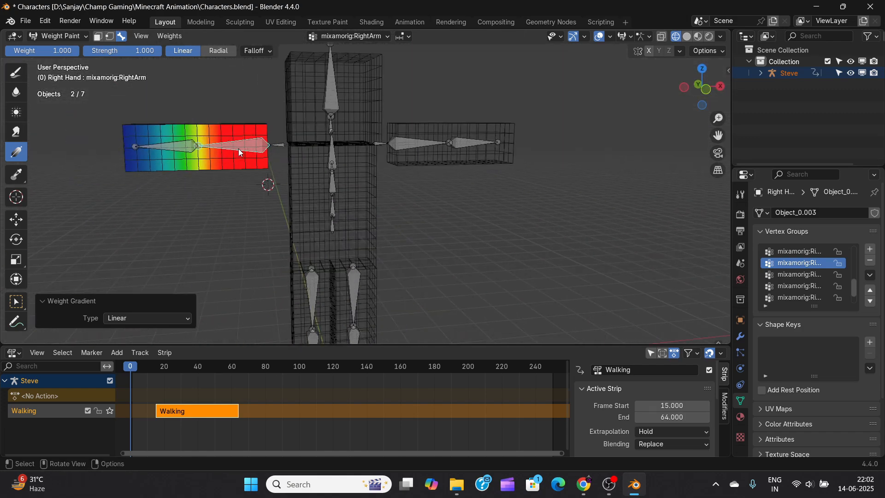
click(193, 148)
scroll(192, 147, up, 4)
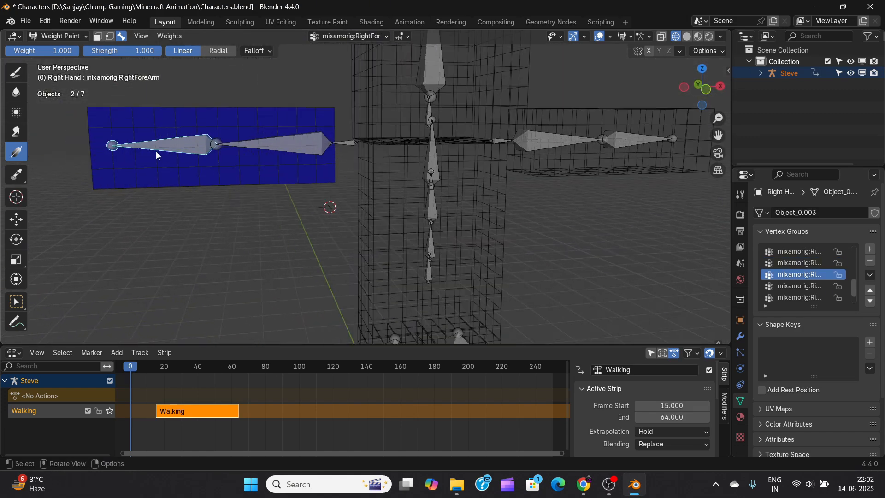
key(KP_1)
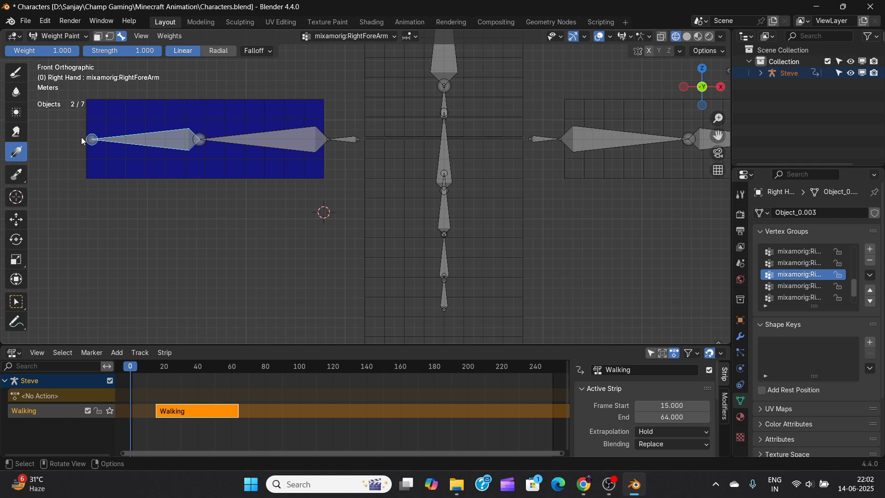
drag(82, 137, 349, 135)
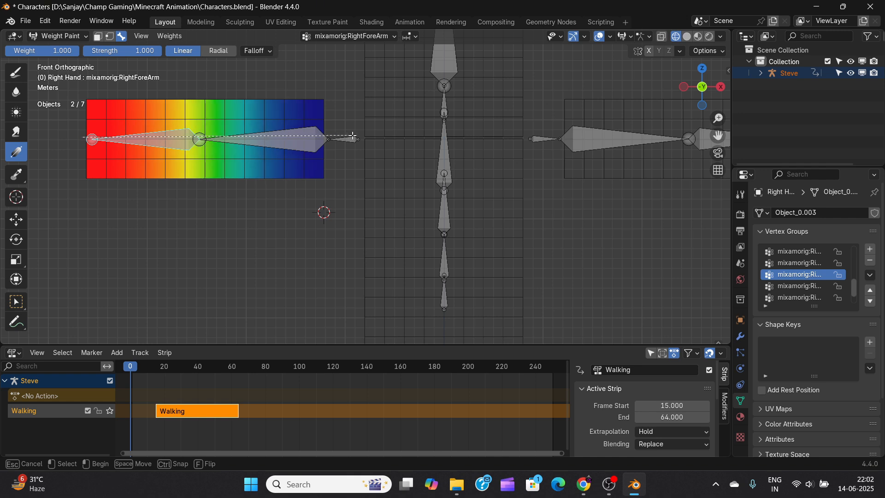
drag(353, 135, 353, 134)
scroll(319, 142, down, 4)
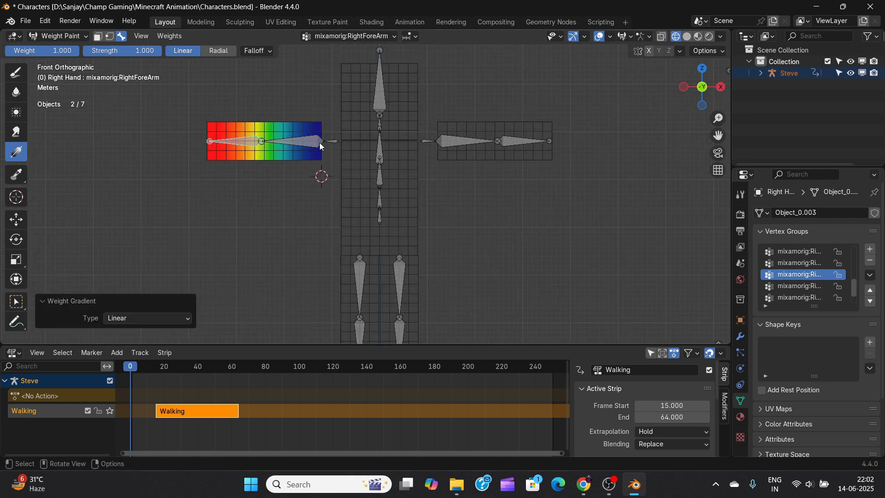
scroll(296, 134, up, 3)
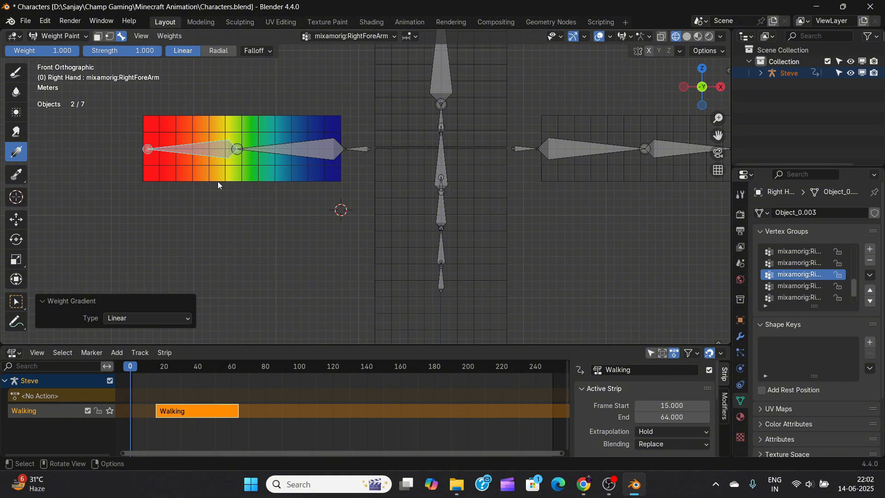
Step: Clear the LeftForeArm bone's weights from the Left Hand mesh with a linear gradient at weight 0
scroll(278, 134, down, 2)
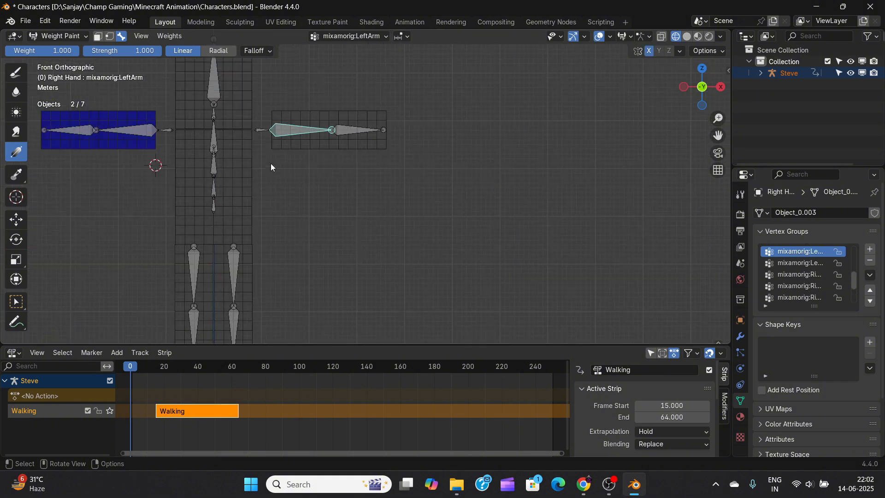
scroll(358, 180, up, 3)
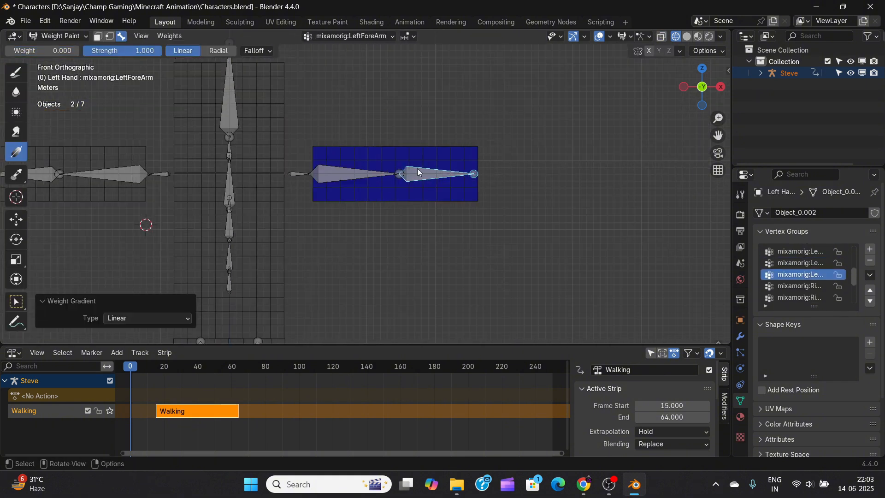
drag(419, 172, 323, 174)
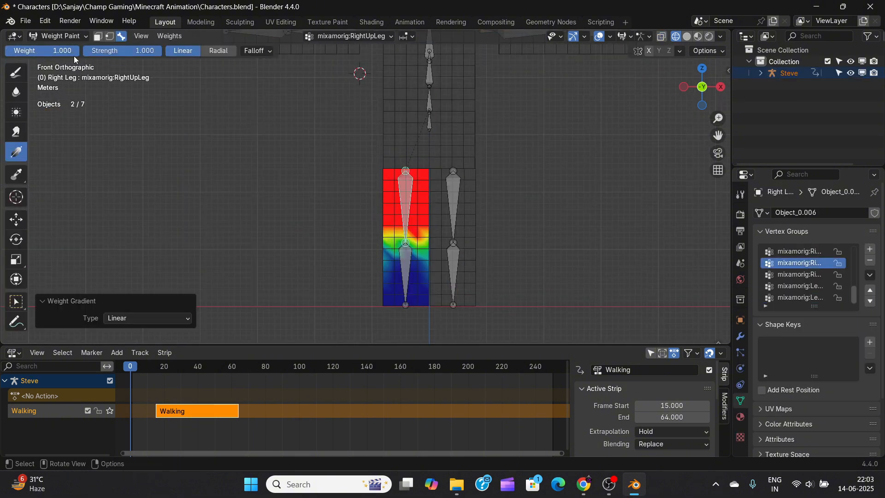
Step: Clear RightUpLeg weights from the Right Leg mesh at weight 0, and apply a linear gradient for the lower leg bone
drag(70, 51, 5, 50)
drag(406, 172, 406, 249)
alt+click(405, 258)
drag(14, 51, 78, 50)
drag(406, 193, 406, 281)
Step: Apply a linear weight gradient for the RightUpLeg bone down the Right Leg mesh and select the lower leg bone
alt+click(405, 177)
mouse_move(69, 51)
mouse_down()
mouse_move(6, 51)
mouse_move(81, 51)
mouse_up()
mouse_move(405, 194)
mouse_down()
mouse_move(405, 272)
mouse_move(406, 194)
mouse_move(453, 285)
mouse_move(453, 216)
mouse_up()
alt+click(405, 270)
Step: Leave the Right Leg mesh and enter Weight Paint mode on the Left Leg mesh together with the Steve armature
key(ctrl+Tab)
click(453, 207)
shift+click(476, 209)
key(ctrl+Tab)
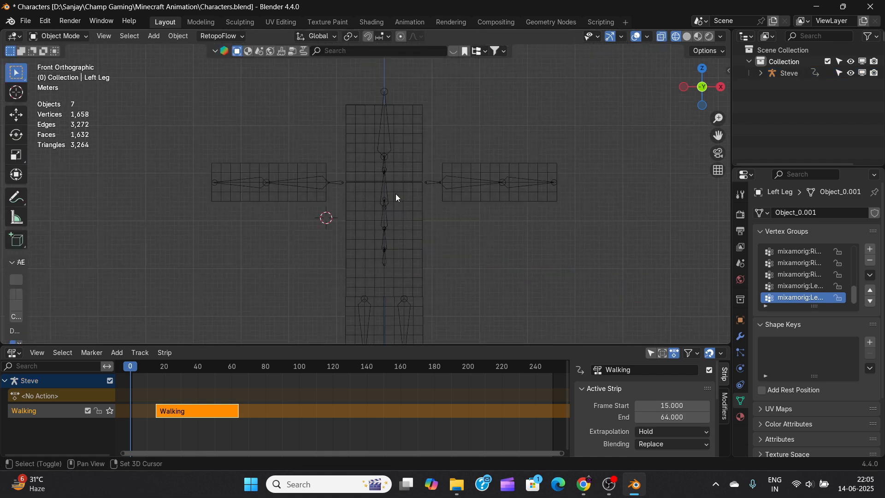
Step: Select the Steve armature and the Body mesh and enter Weight Paint mode on the Body
shift+click(385, 194)
shift+click(397, 172)
key(ctrl+Tab)
Step: Clear unwanted bone weights, including those of the Head bone, from the Body mesh with linear gradients at weight 0
drag(405, 189, 405, 101)
middle_drag(405, 119, 392, 152)
alt+click(382, 181)
alt+click(382, 206)
alt+click(382, 152)
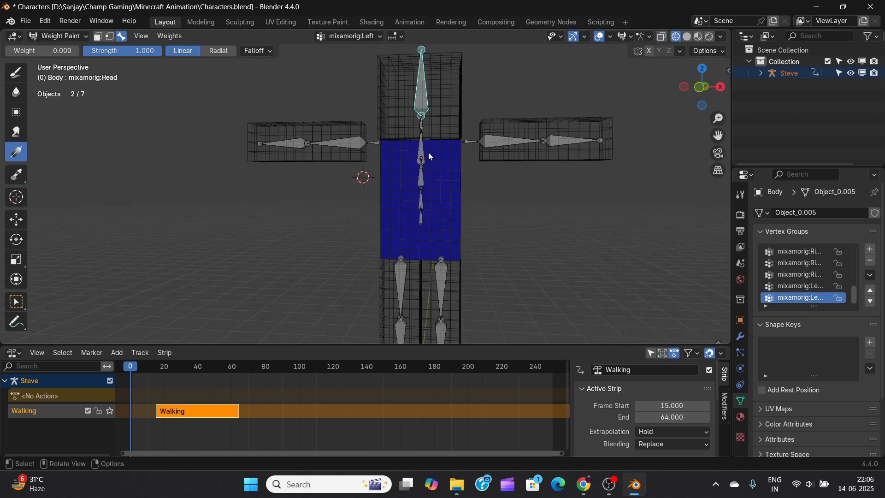
drag(427, 152, 458, 125)
alt+click(424, 239)
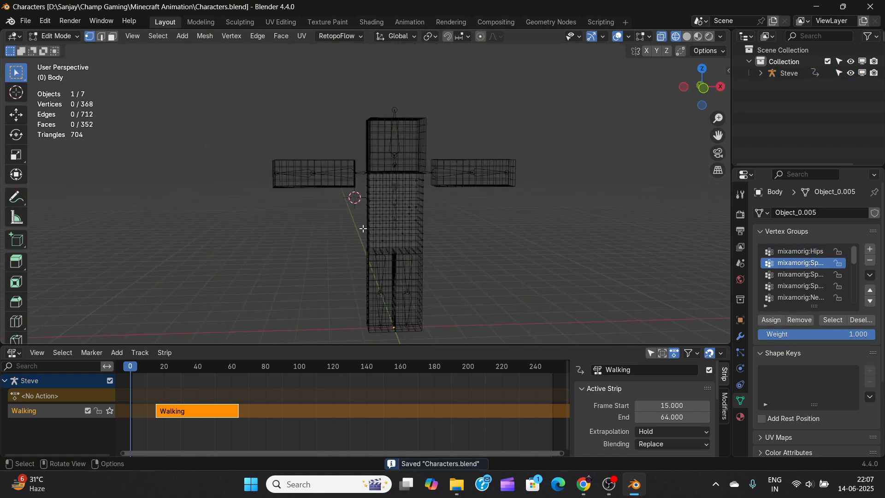
Step: Return the Body mesh to Object Mode and show the whole character in Material Preview shading
click(62, 40)
click(63, 49)
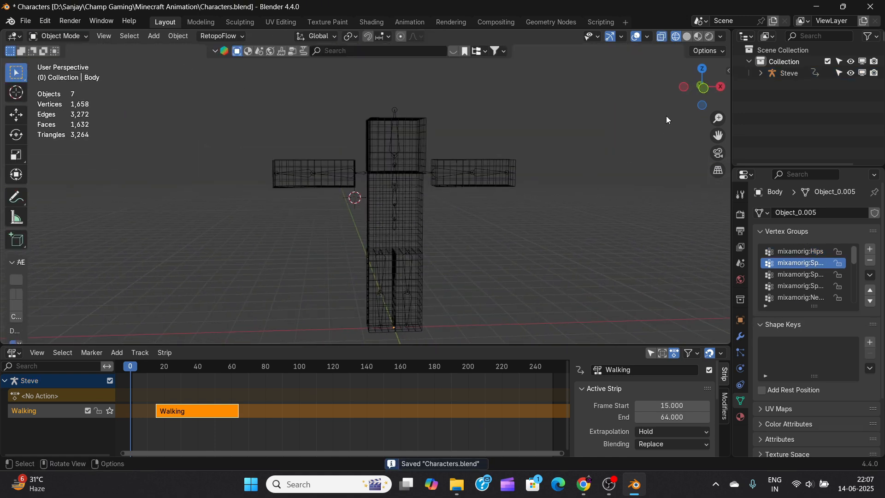
click(697, 37)
scroll(475, 181, down, 5)
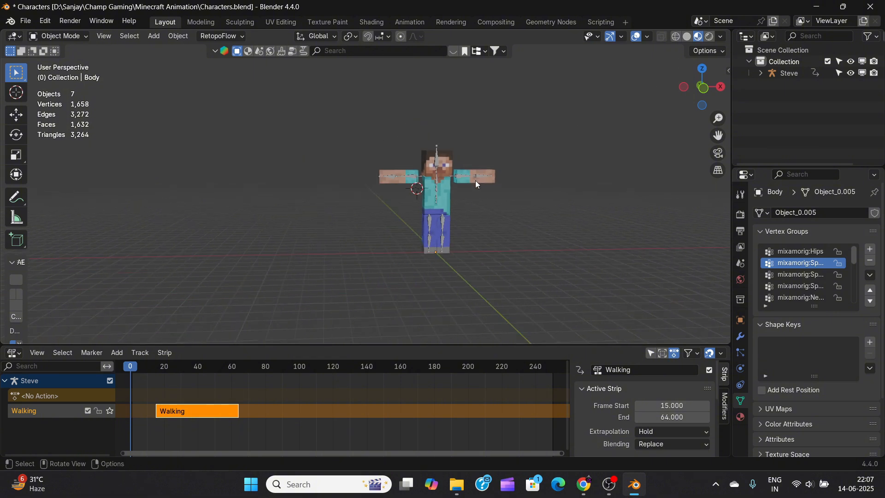
Step: Play and scrub the Walking animation, examining the deformation of Steve's arms, legs and body from several angles
key(space)
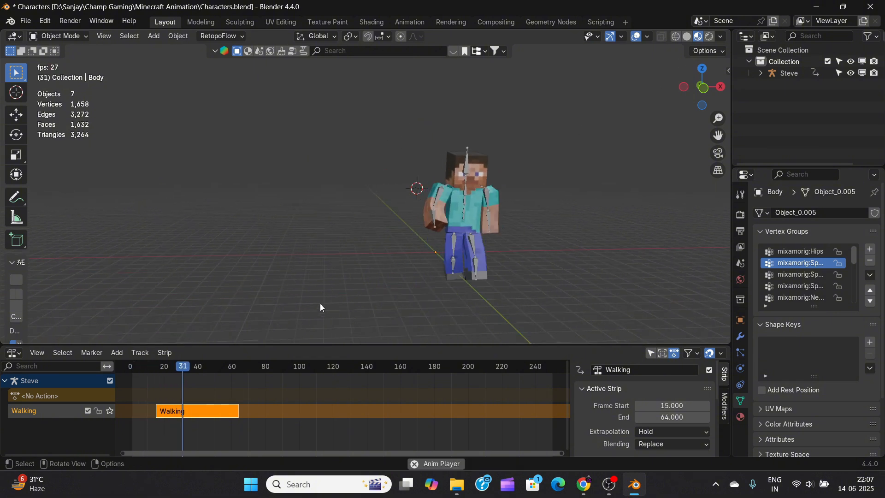
key(space)
middle_drag(403, 296, 474, 286)
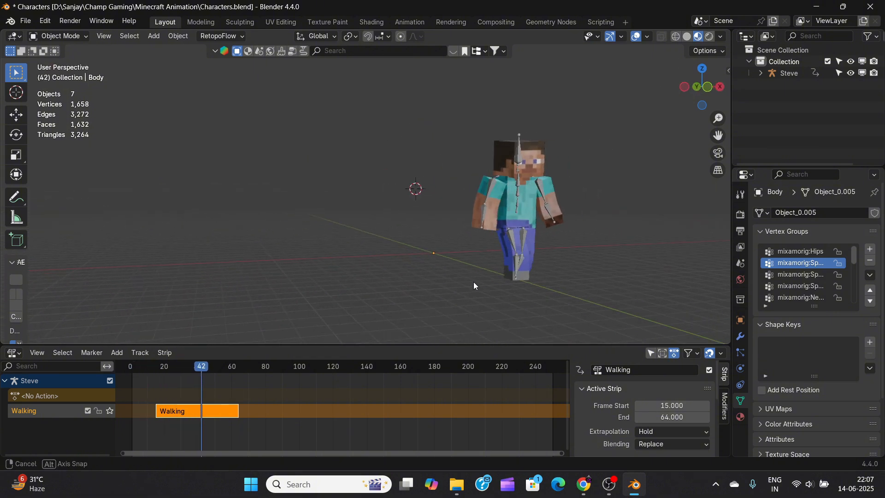
scroll(534, 249, up, 5)
scroll(452, 247, down, 3)
middle_drag(423, 258, 348, 275)
scroll(348, 275, up, 3)
key(space)
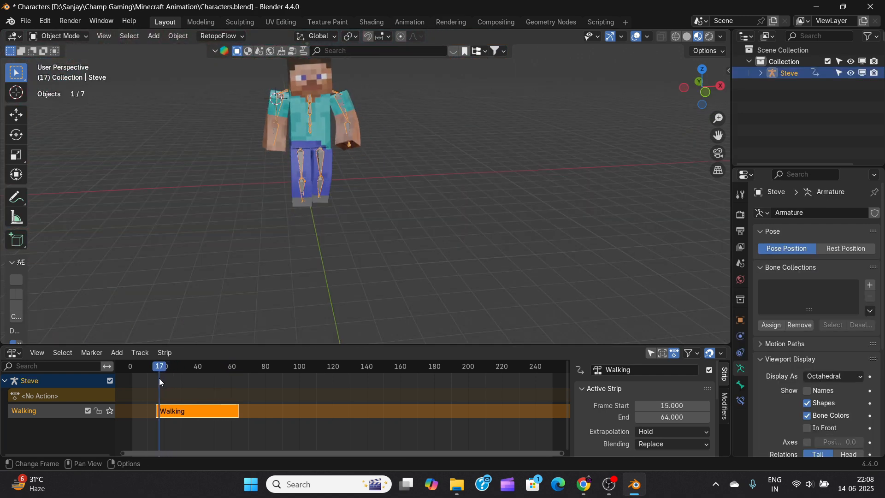
drag(159, 378, 187, 380)
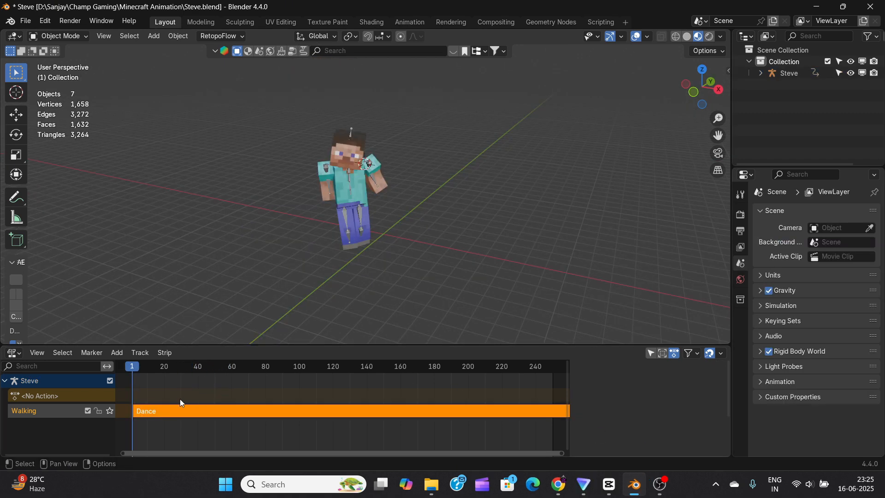
Step: Play the Dance strip in Steve.blend to check the rig's deformation
key(space)
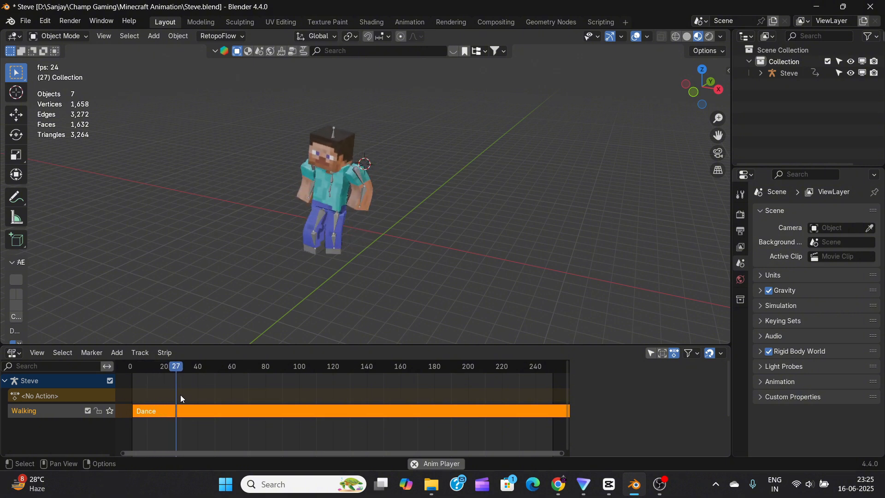